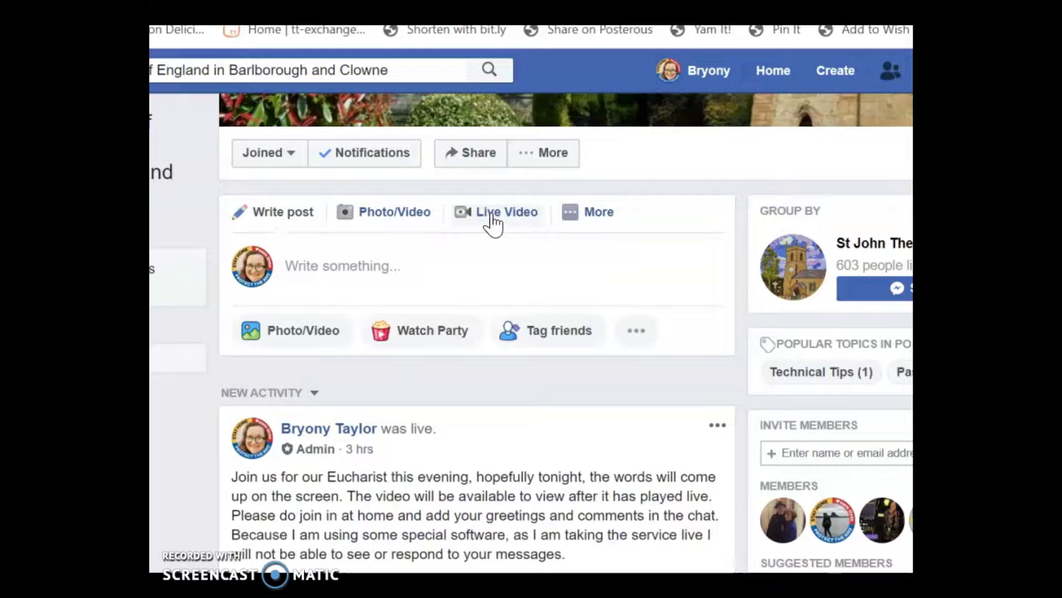
Create a live video from the group's post composer and reach the Live Producer setup page
left_click(493, 215)
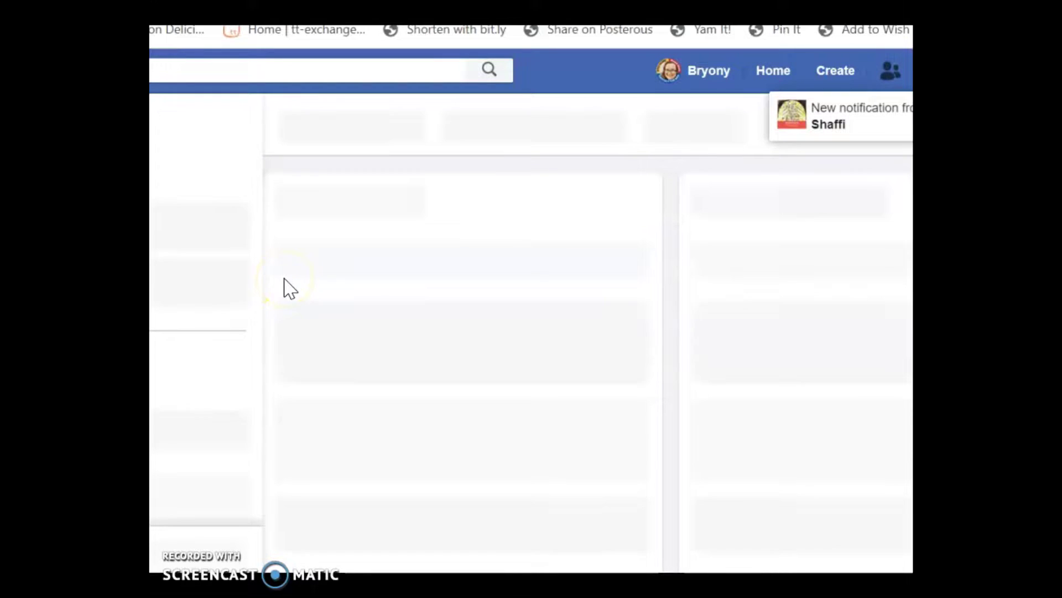
left_click(526, 332)
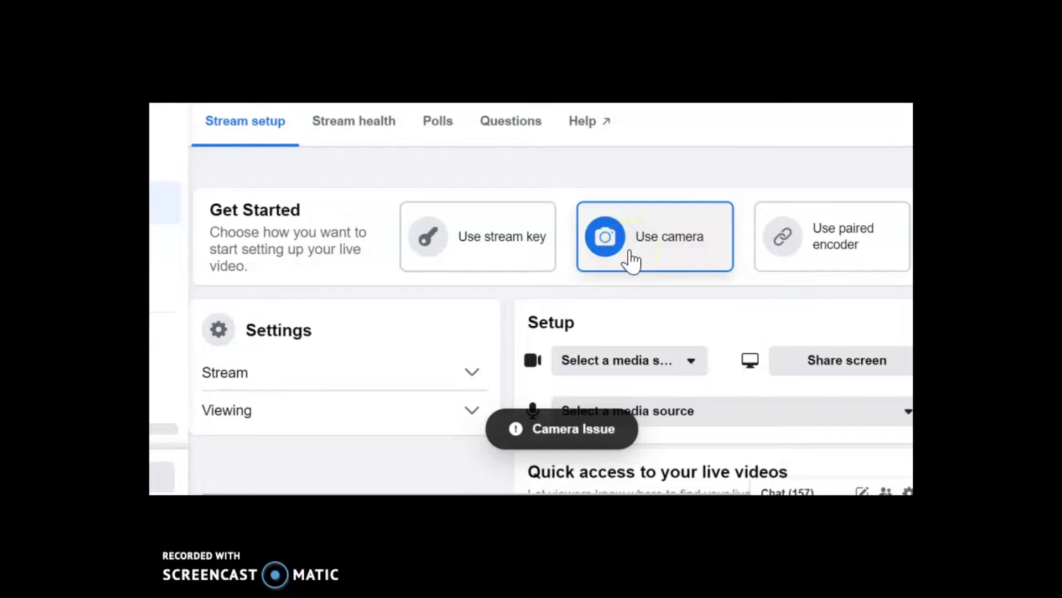
left_click(475, 264)
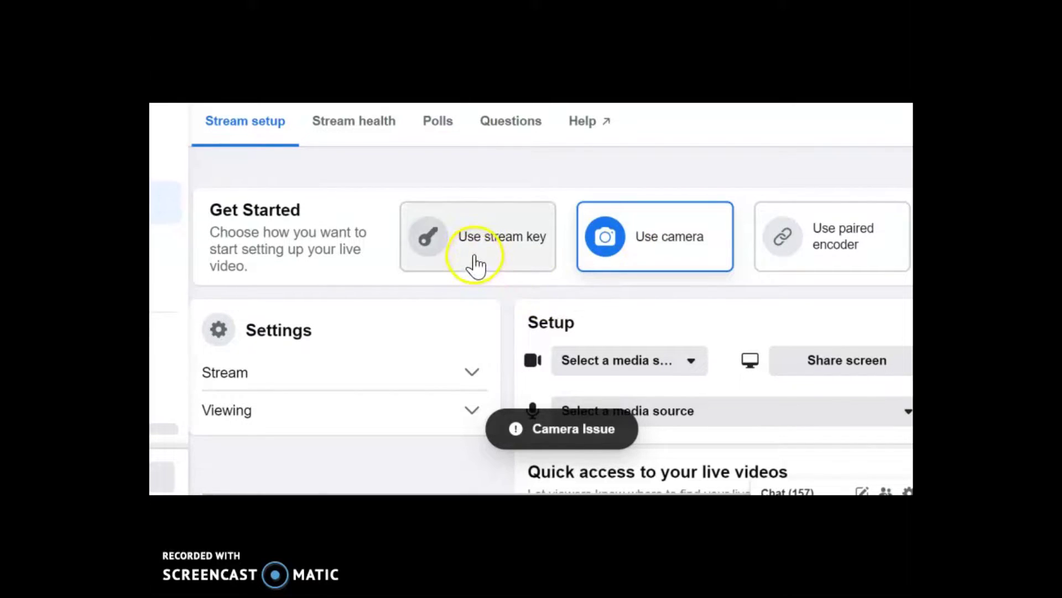
Switch the live setup to Use stream key and copy the persistent stream key
left_click(475, 259)
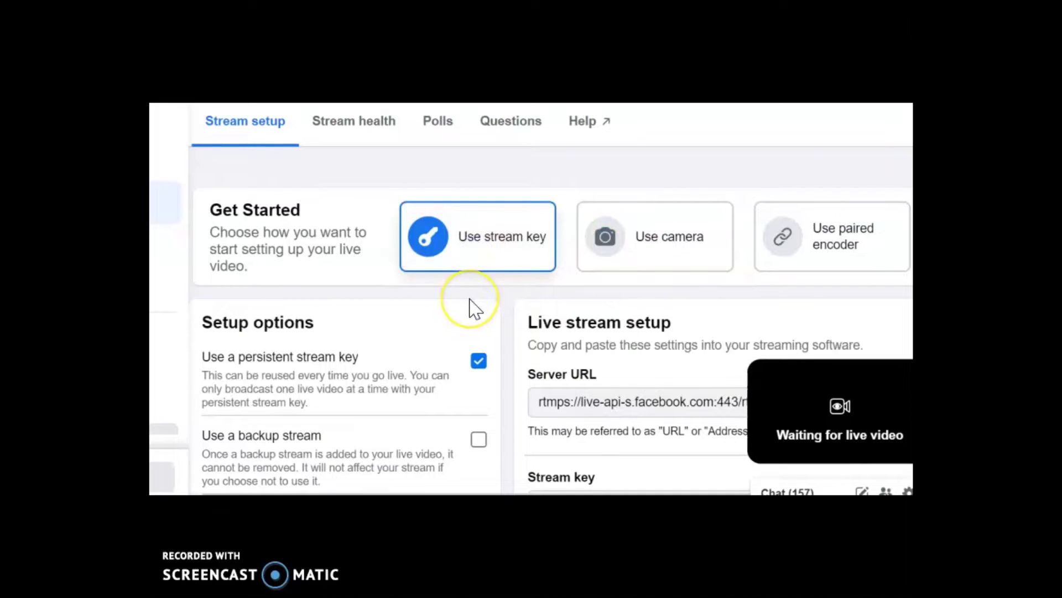
mouse_move(760, 426)
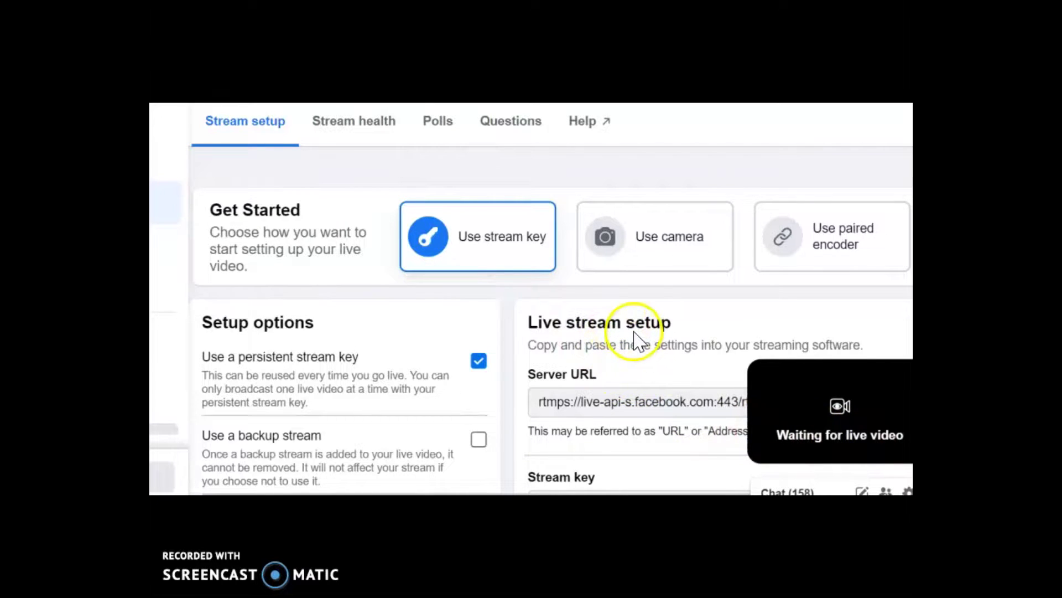
scroll(636, 339, "down", 3)
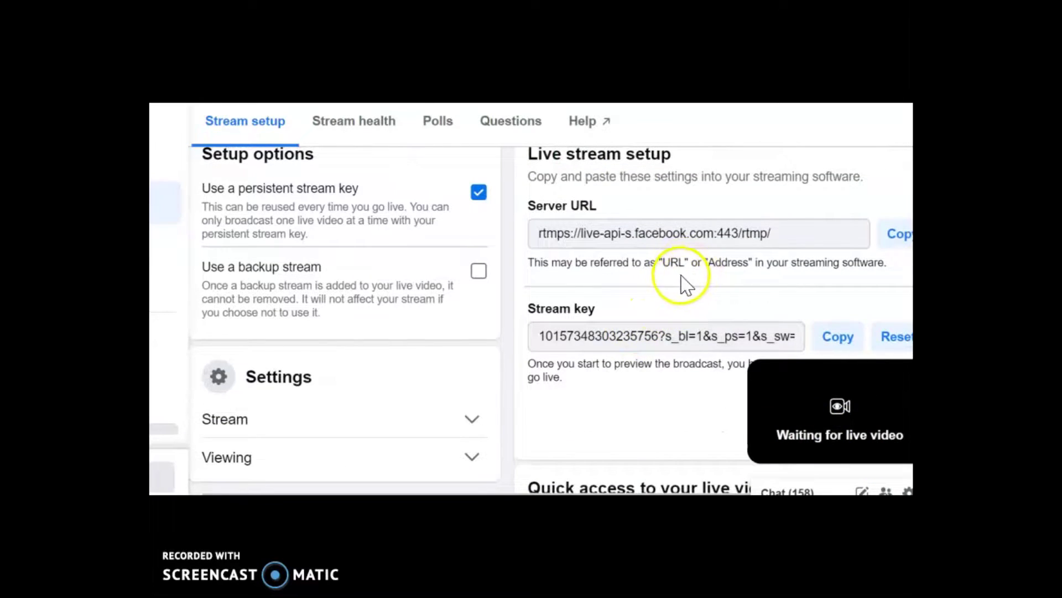
scroll(686, 285, "down", 2)
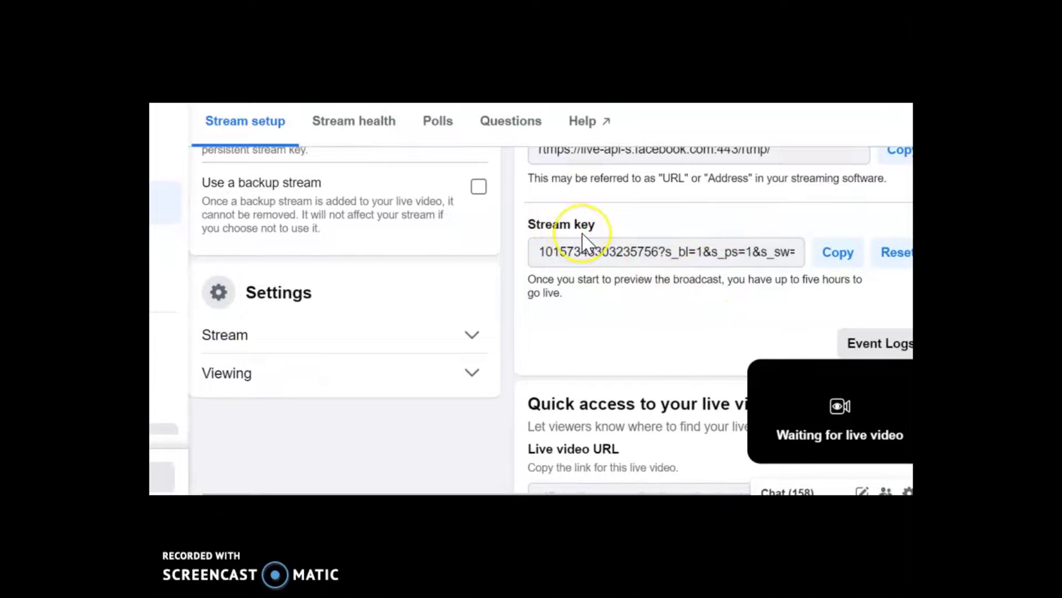
left_click(838, 256)
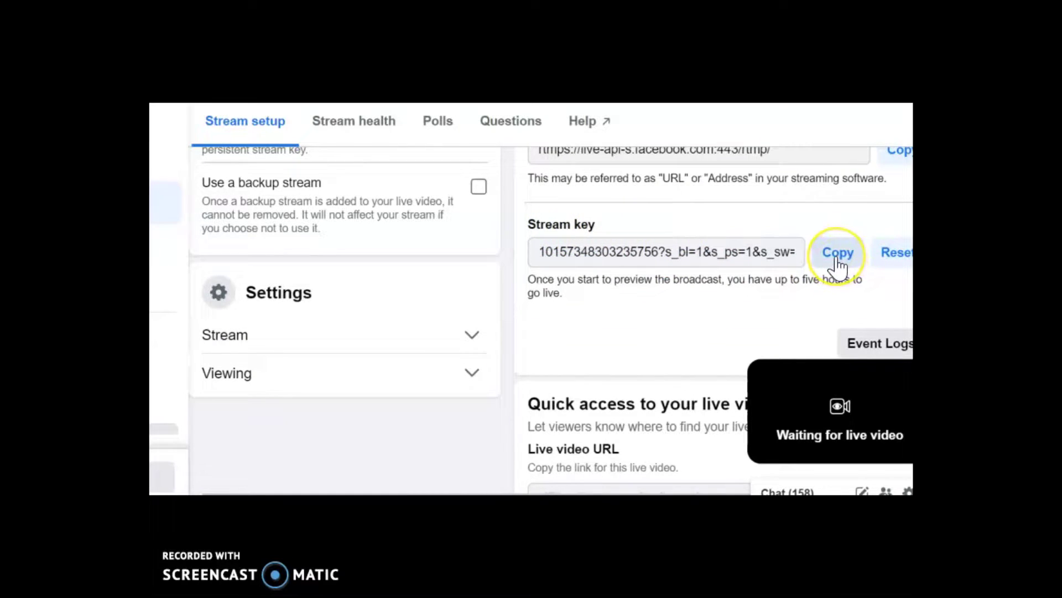
left_click(836, 257)
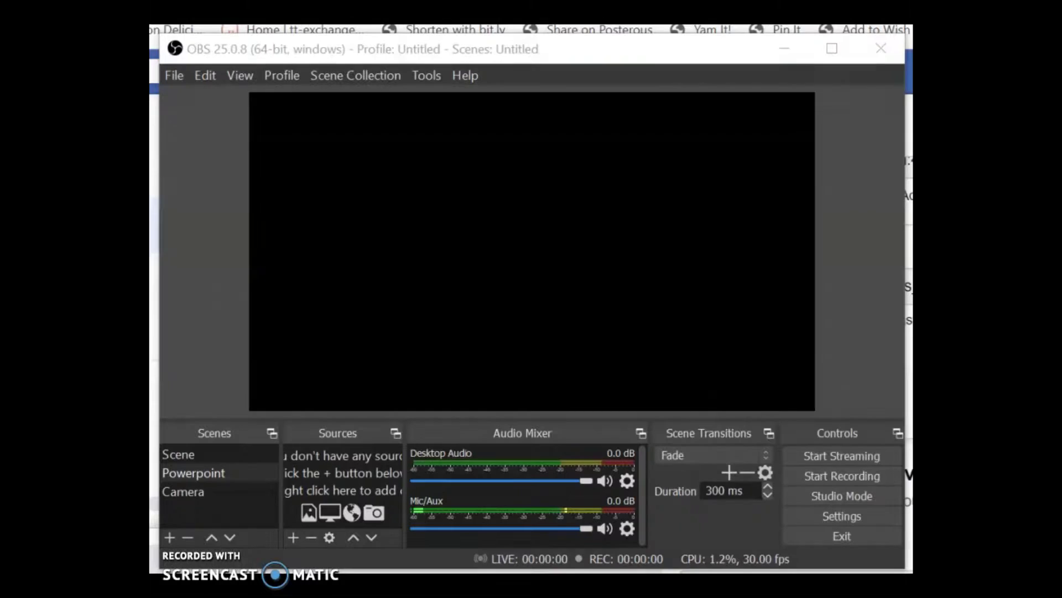
Bring OBS Studio forward, look through its menus, and open Settings from the File menu
left_click(314, 339)
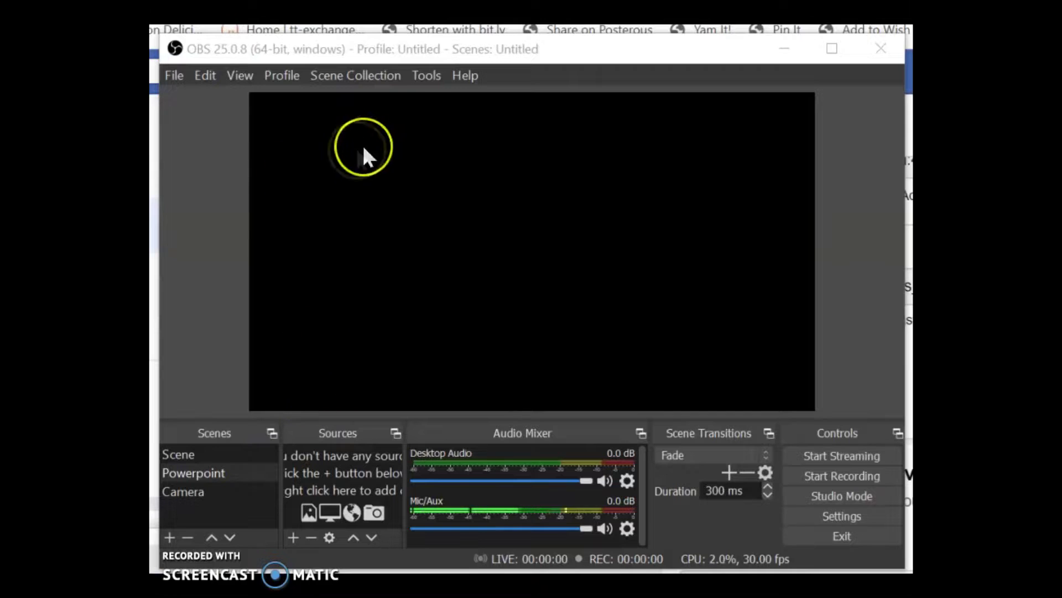
left_click(426, 76)
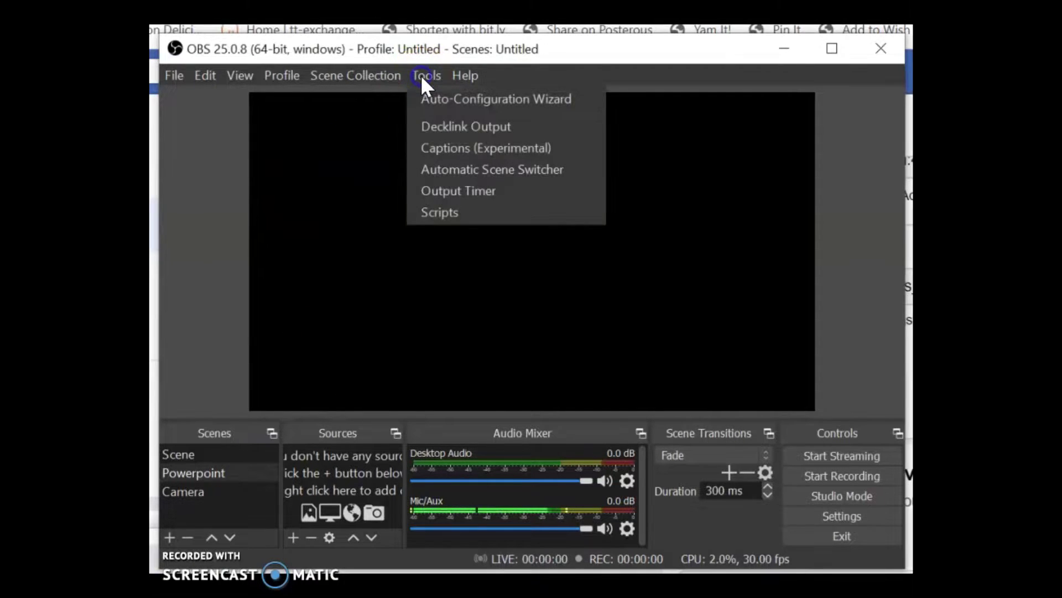
left_click(386, 76)
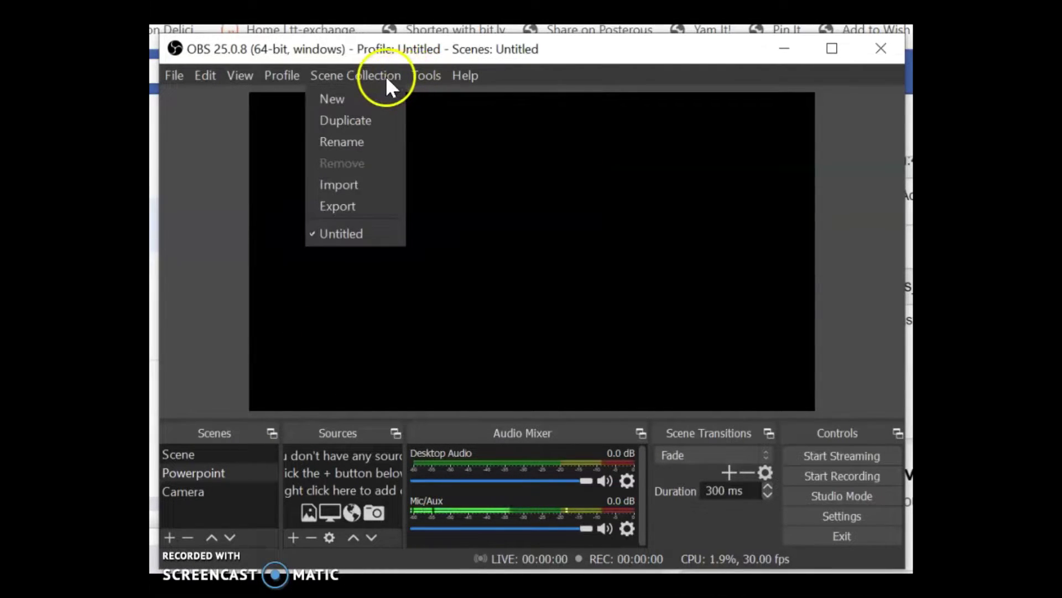
left_click(295, 76)
left_click(247, 75)
left_click(207, 76)
left_click(232, 77)
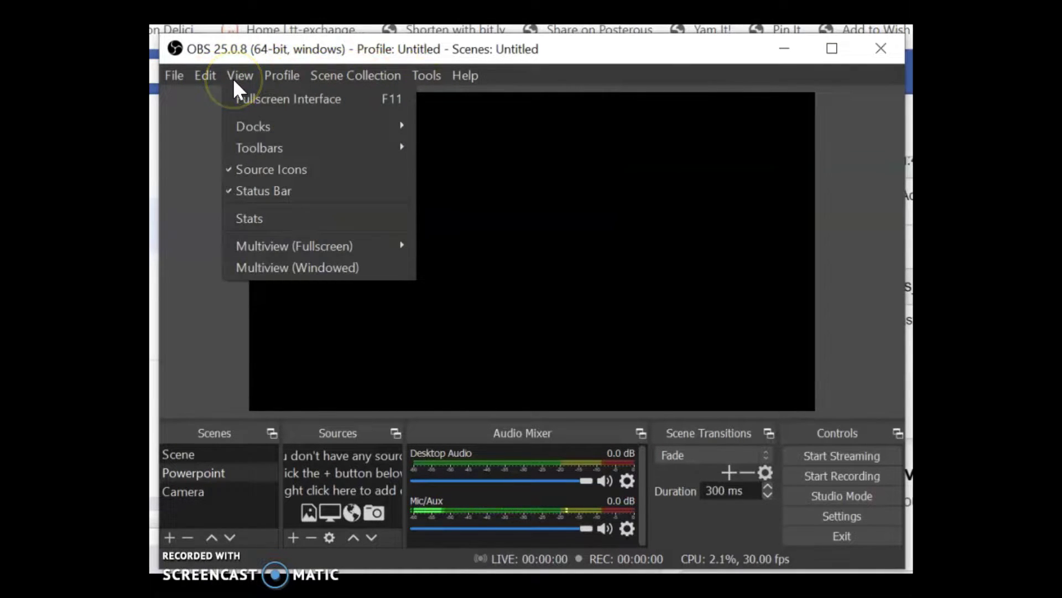
left_click(431, 76)
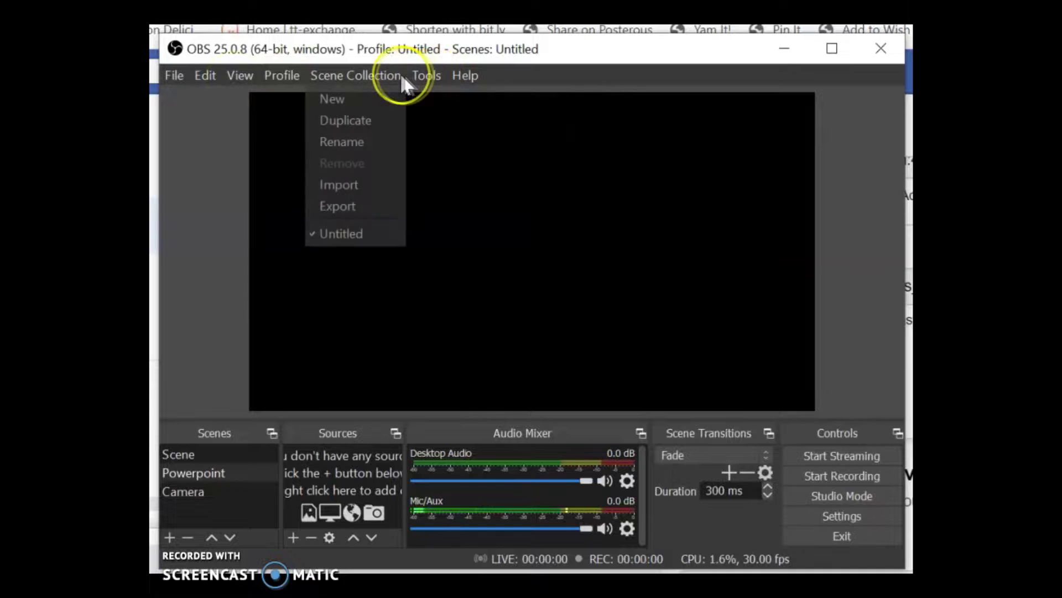
mouse_move(187, 78)
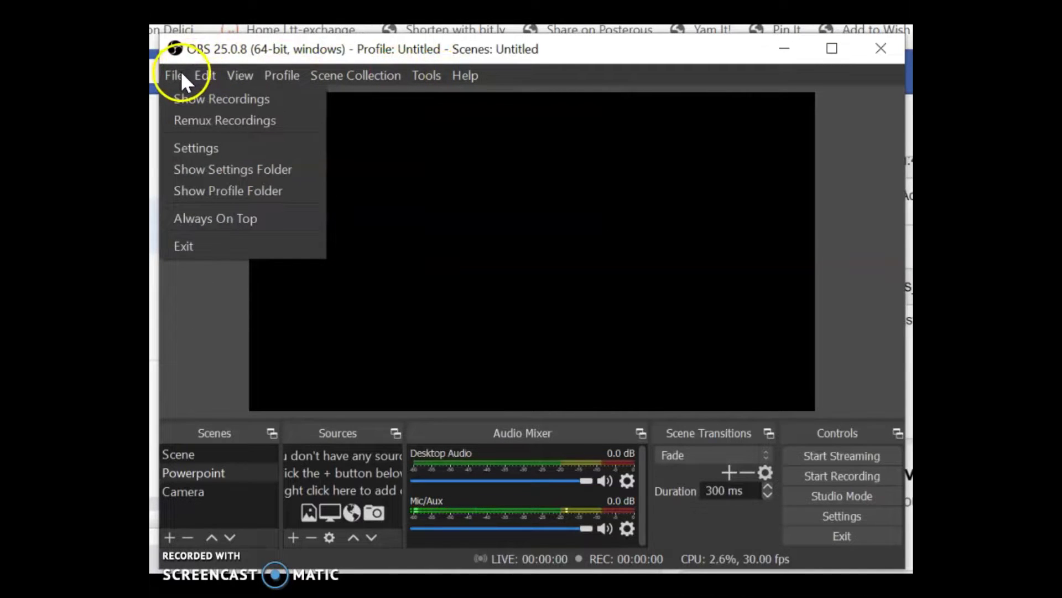
left_click(188, 148)
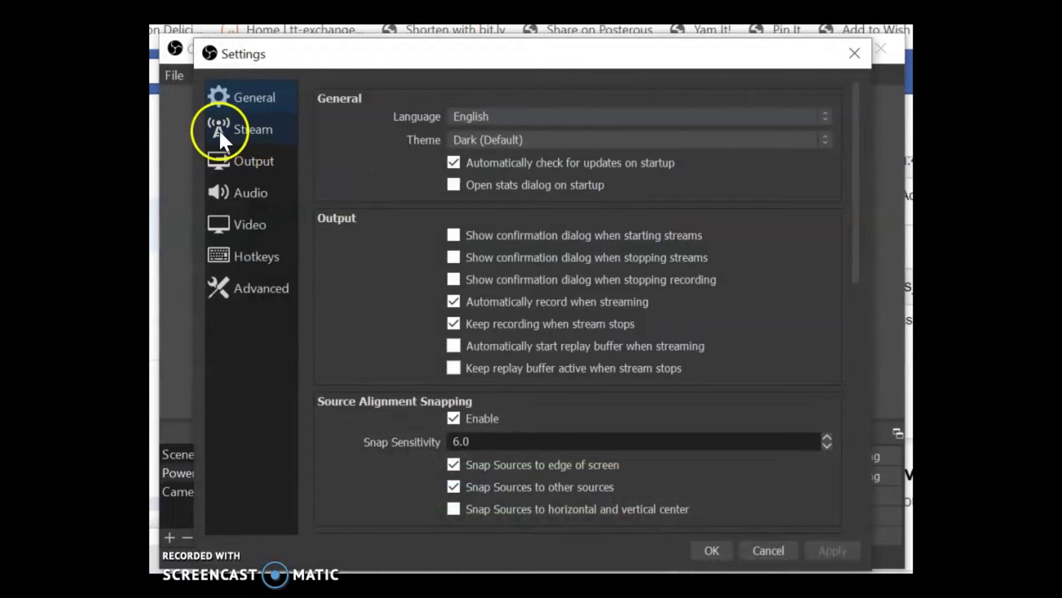
Replace the old Facebook Live stream key in OBS Stream settings with the copied key and save
left_click(221, 130)
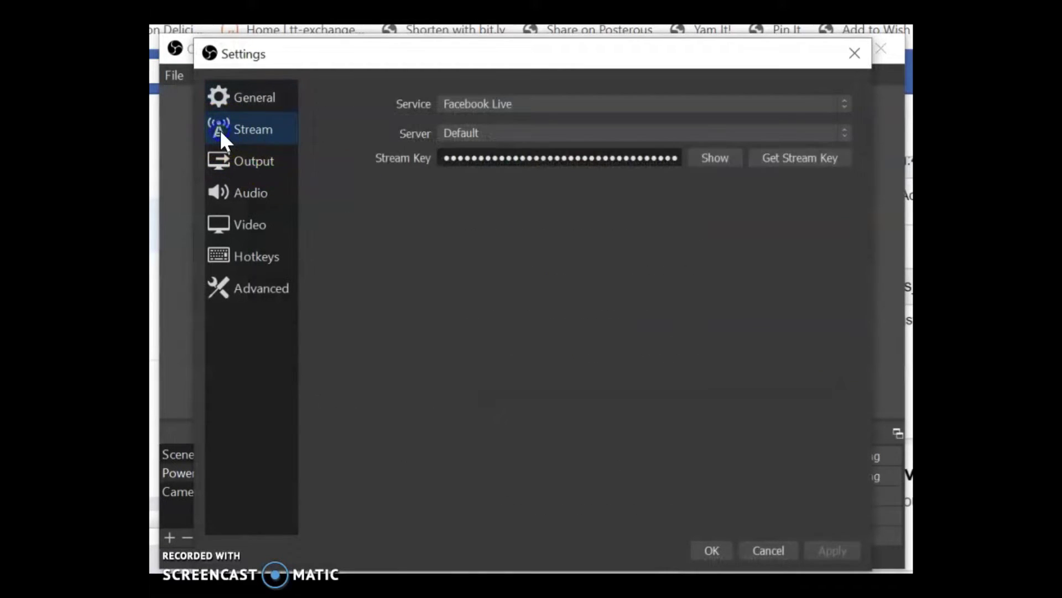
left_click(713, 158)
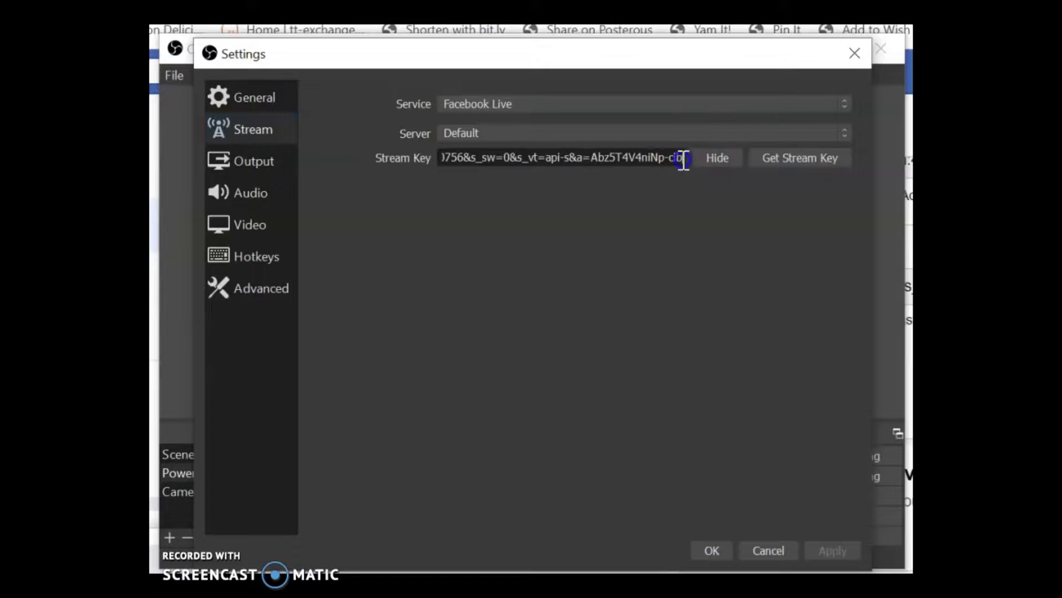
left_click_drag(686, 159, 380, 150)
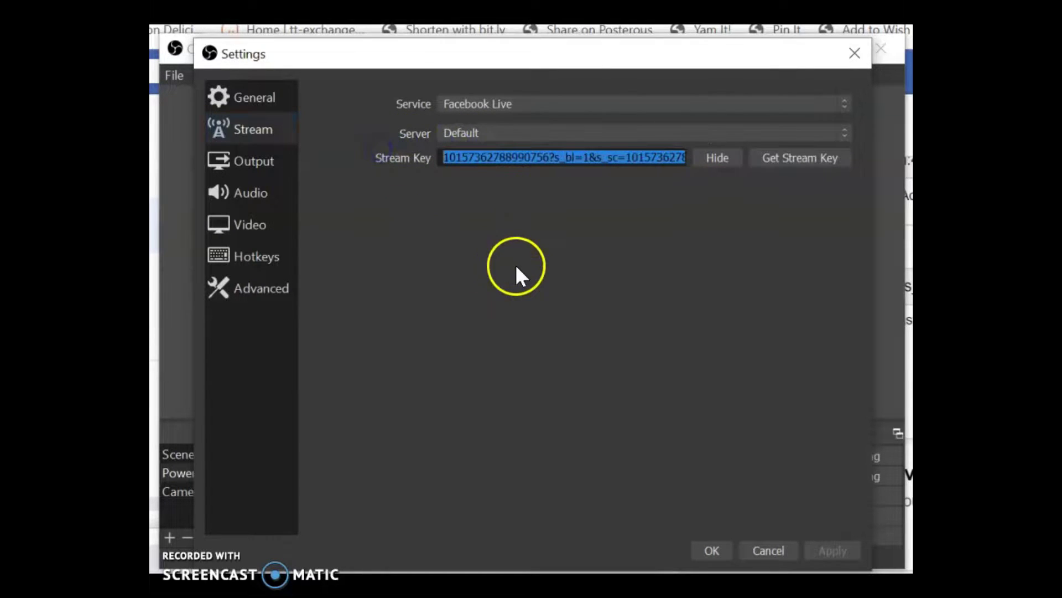
key("ctrl+v")
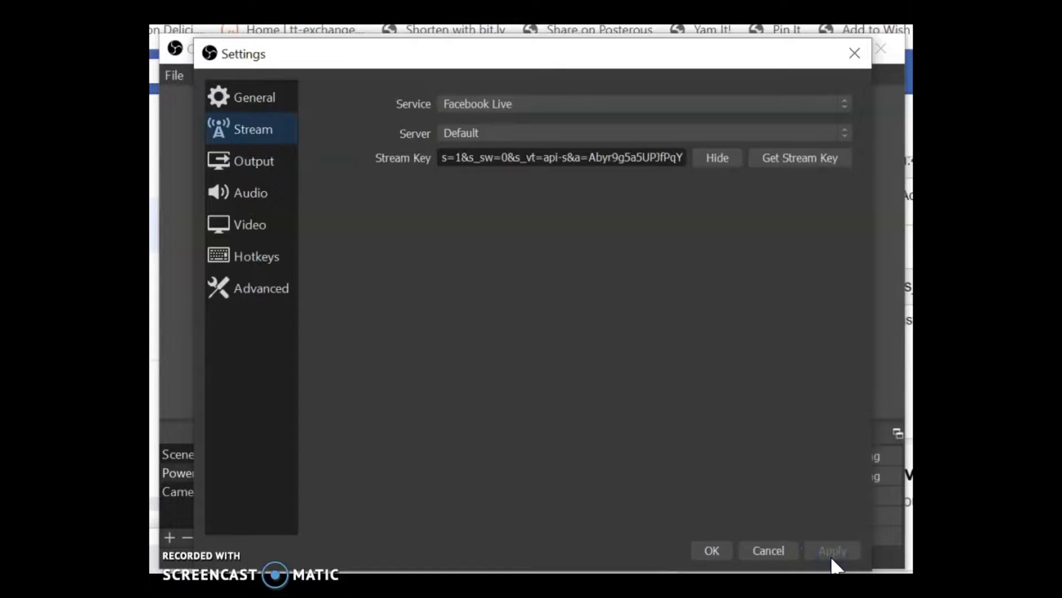
left_click(717, 552)
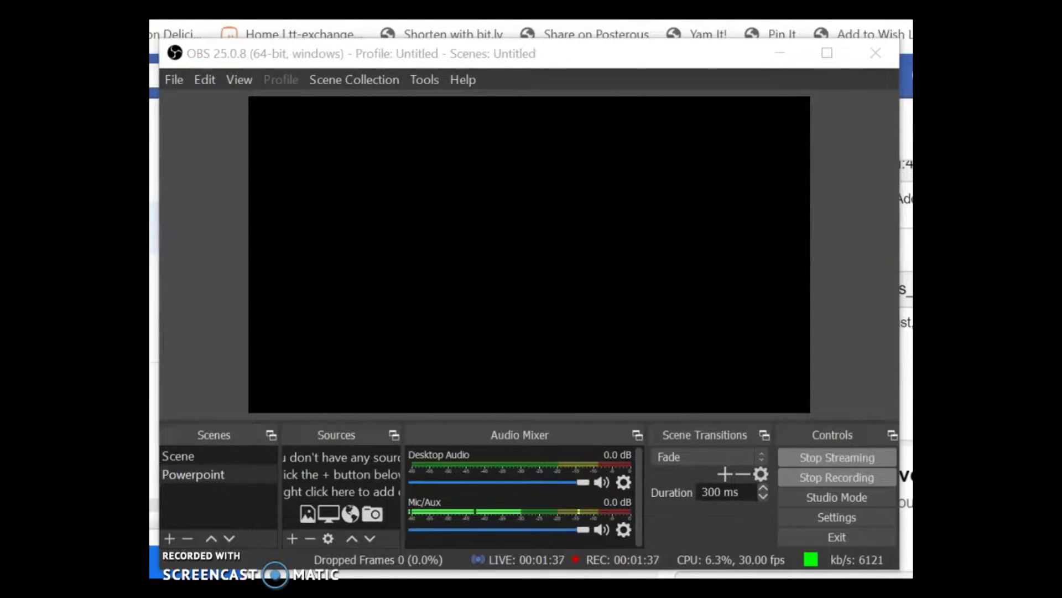
Add the existing Video Capture Device webcam source, visible, to the Powerpoint scene
left_click(292, 538)
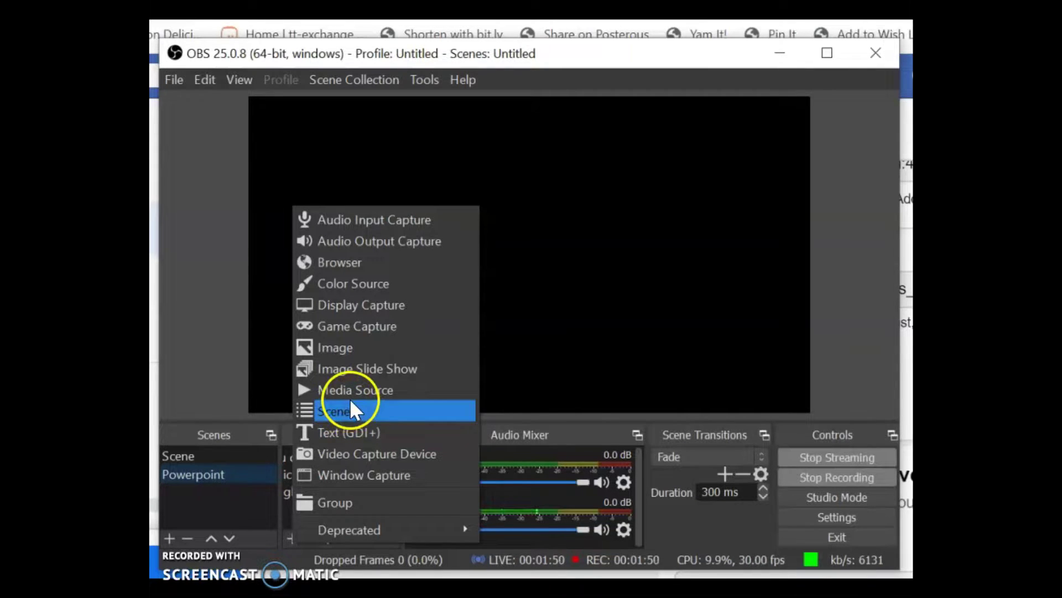
left_click(364, 457)
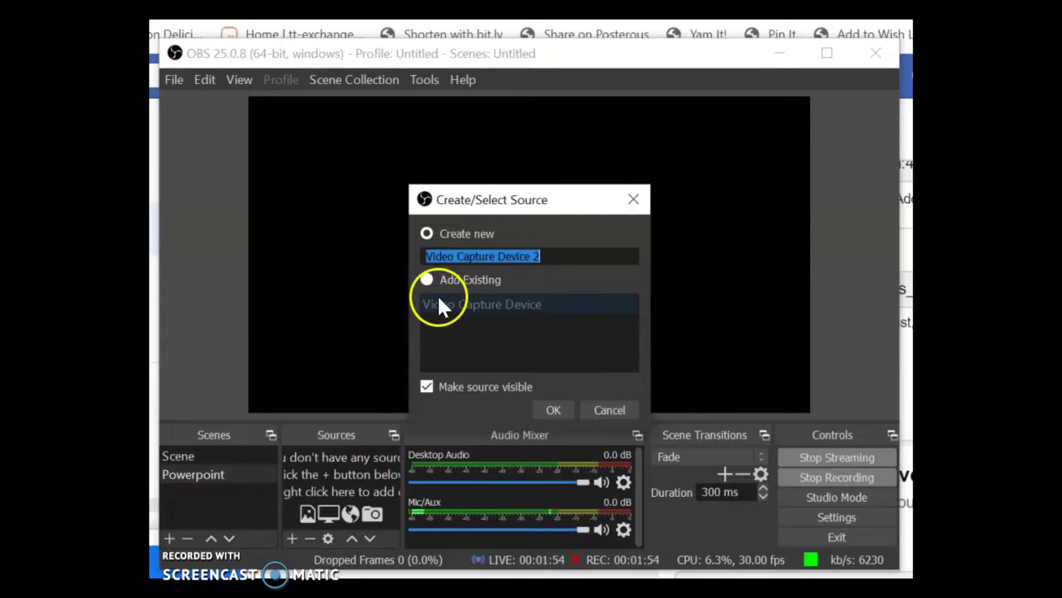
left_click(426, 280)
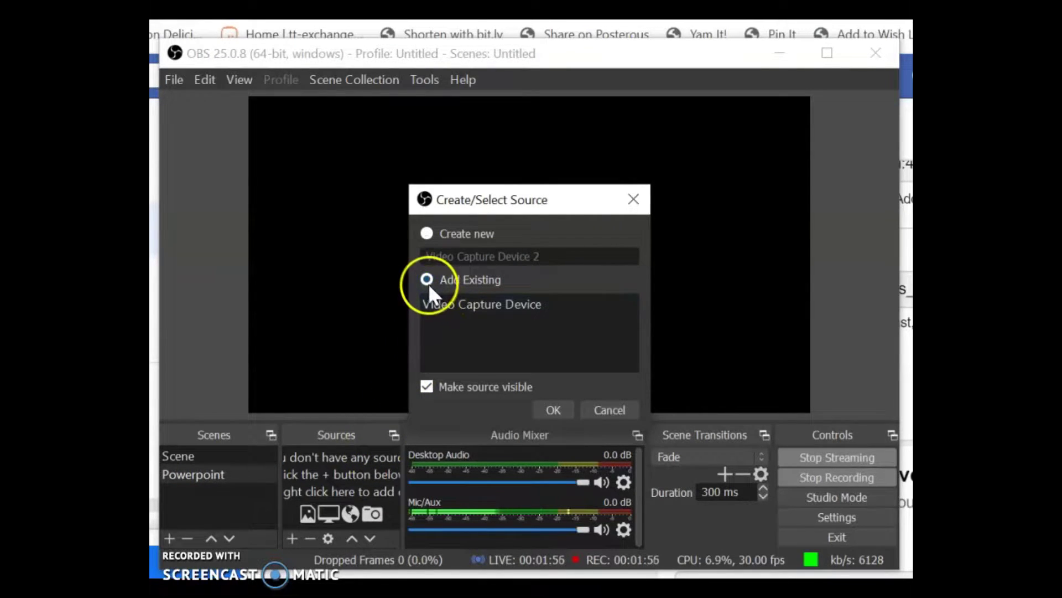
left_click(437, 306)
left_click(442, 235)
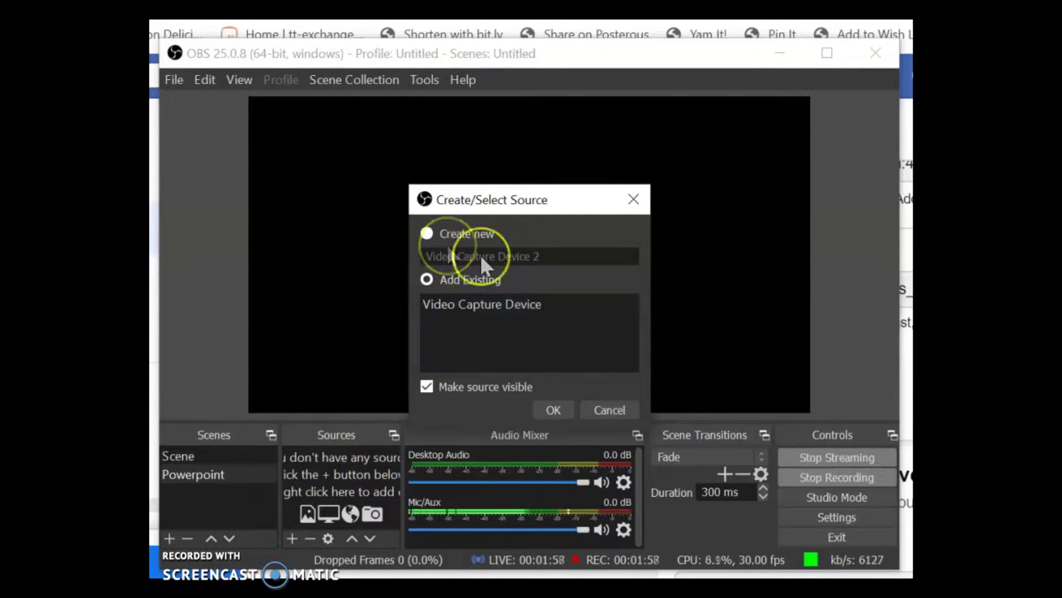
left_click(429, 280)
left_click(436, 306)
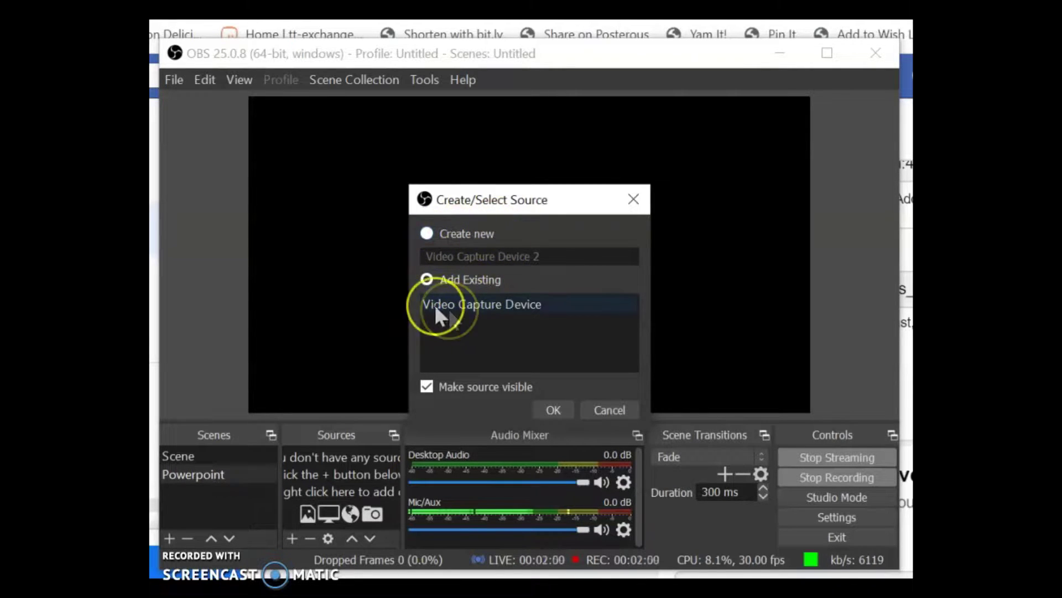
left_click(434, 304)
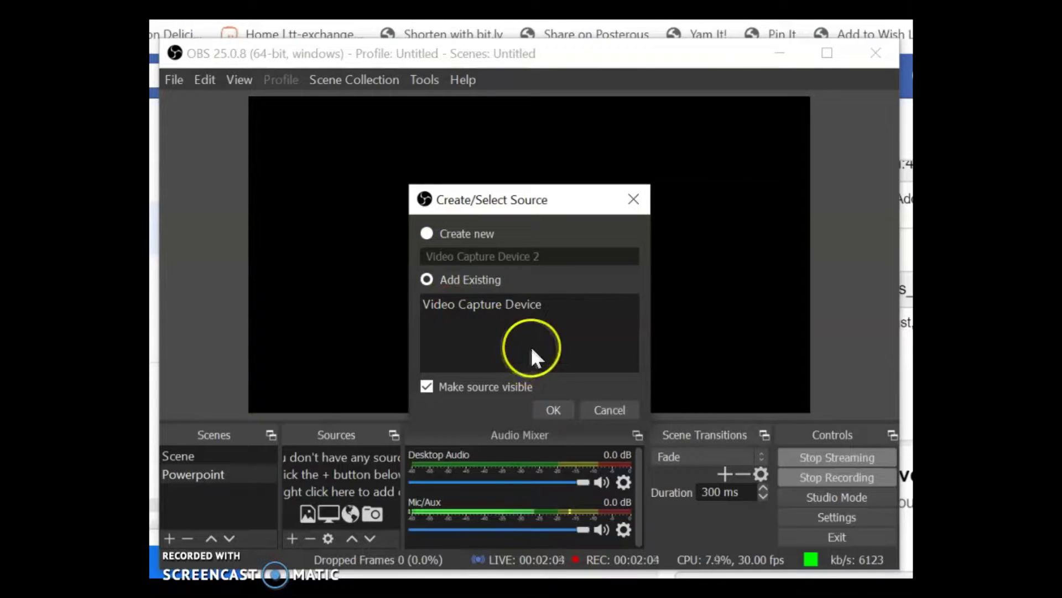
left_click(553, 410)
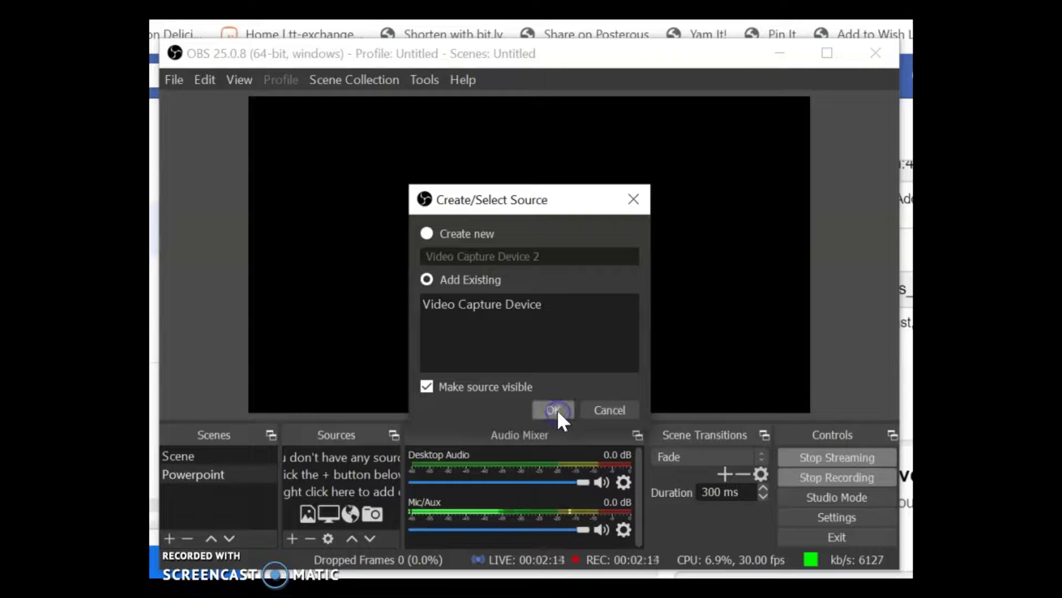
left_click(547, 410)
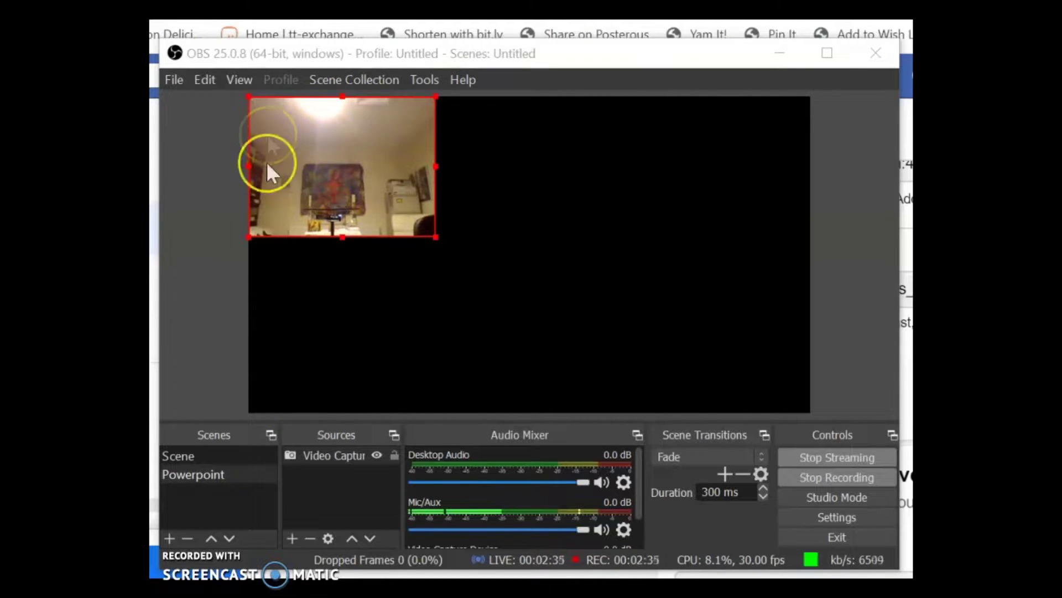
Move the webcam video to the right of the preview and drag its corners outward to enlarge it
left_click_drag(374, 171, 640, 213)
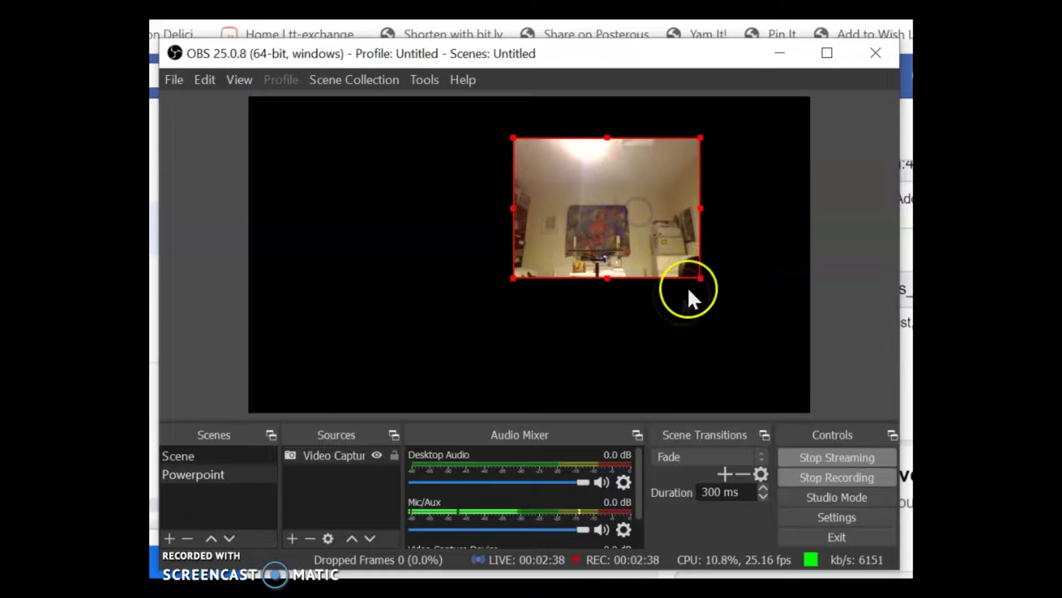
left_click_drag(701, 278, 712, 333)
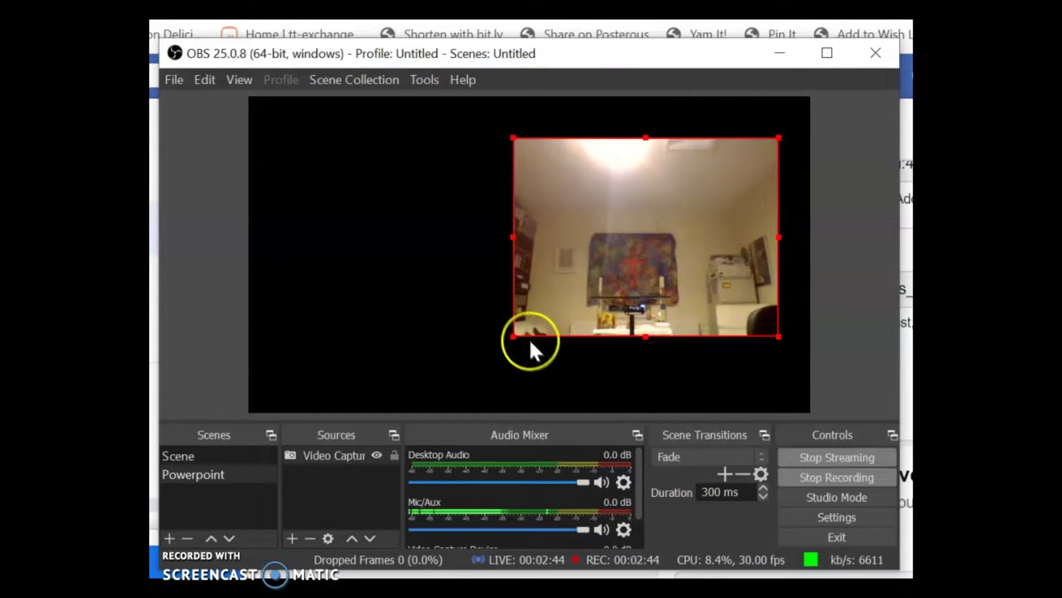
left_click_drag(513, 138, 482, 120)
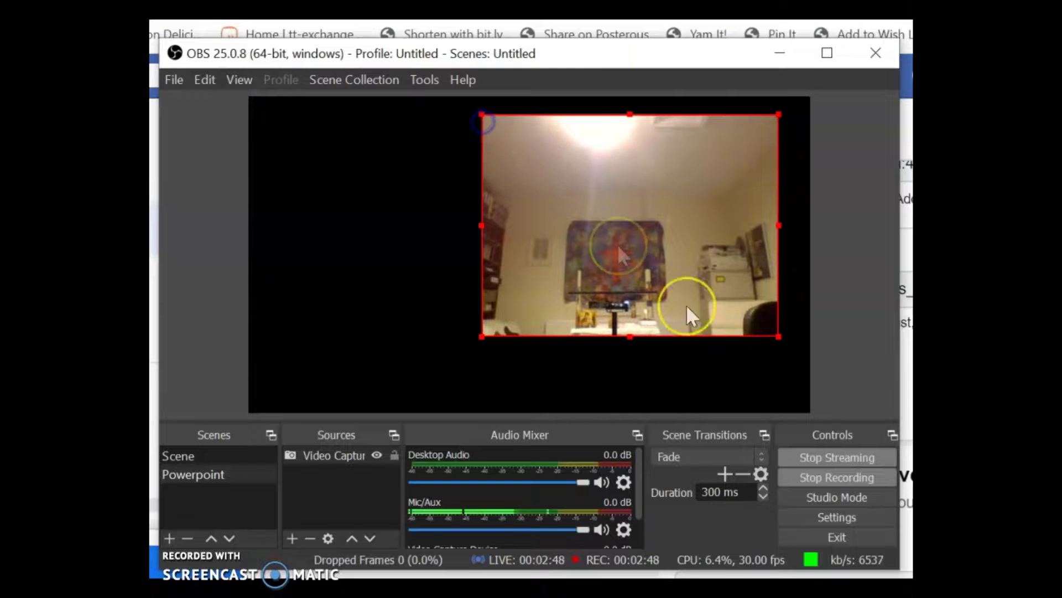
left_click_drag(777, 336, 787, 360)
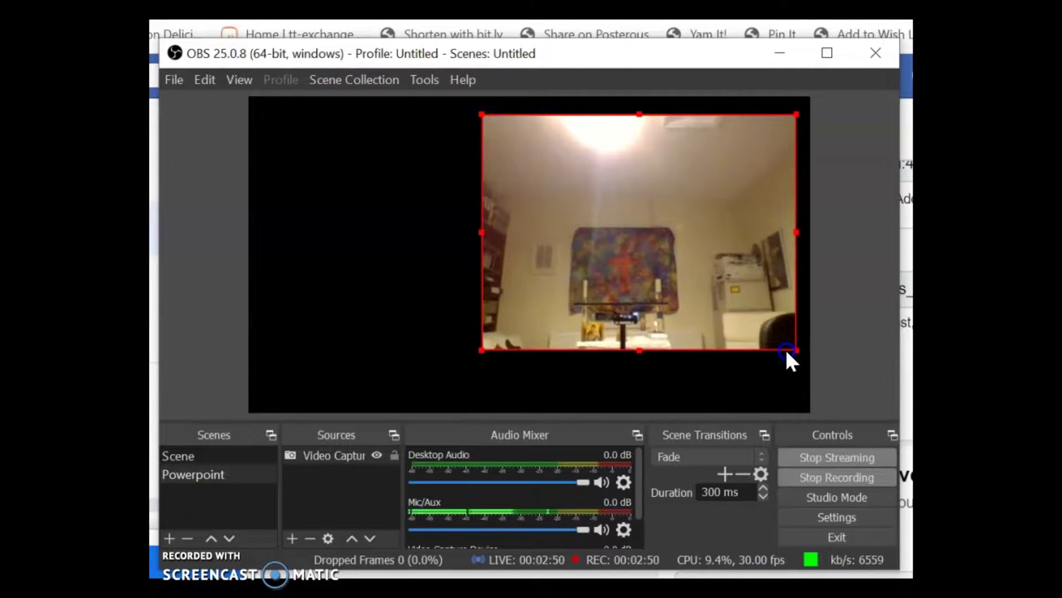
mouse_move(723, 254)
left_mouse_down()
mouse_move(729, 280)
mouse_move(719, 270)
left_mouse_up()
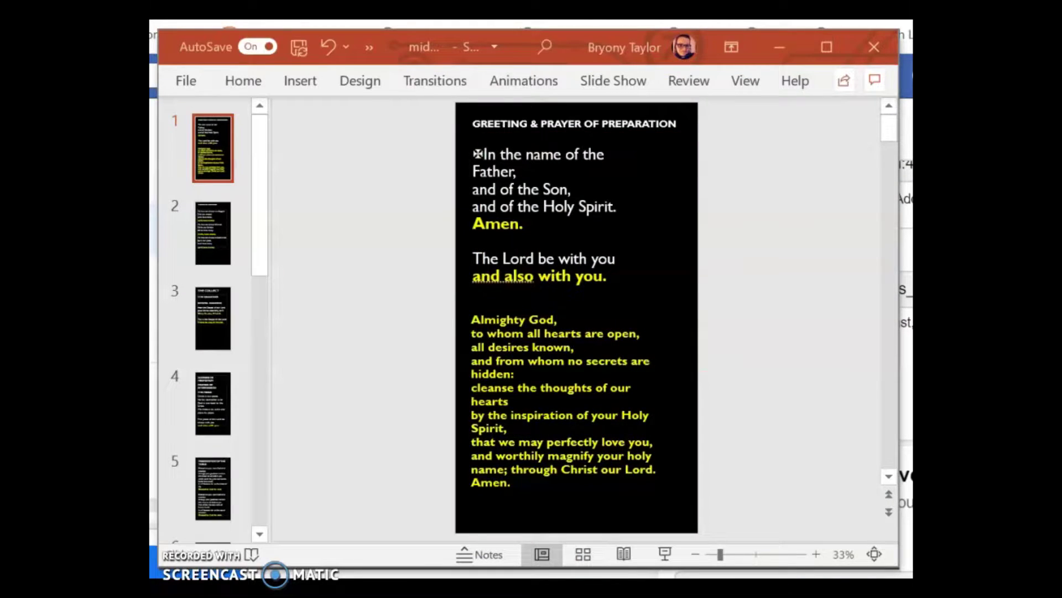
Bring the PowerPoint liturgy slides to the front and show the Design options
left_click(317, 510)
left_click(357, 89)
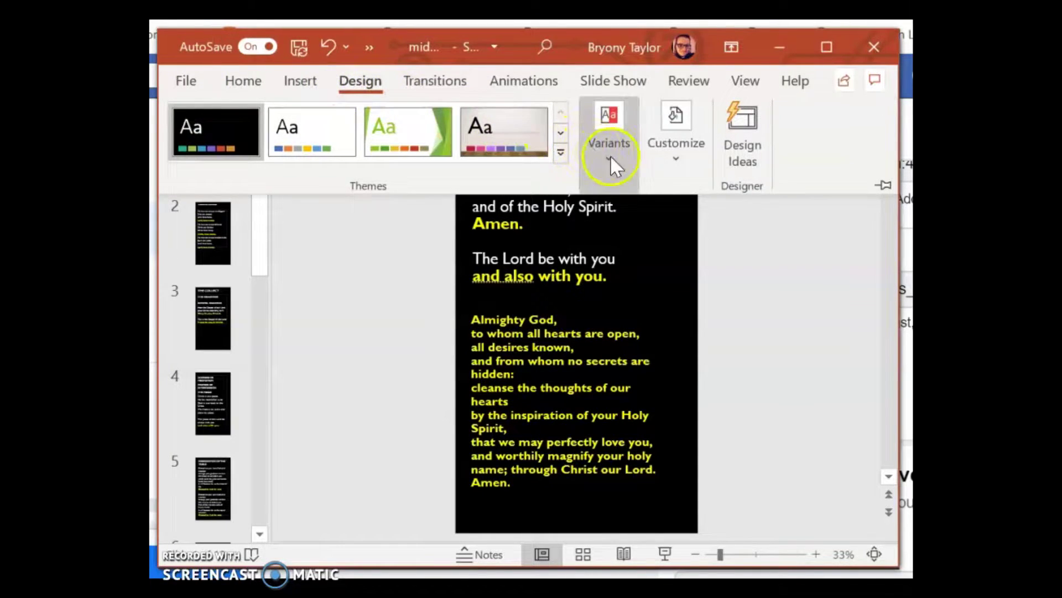
Set a custom portrait slide size of 19.05 by 33.867 cm
left_click(676, 169)
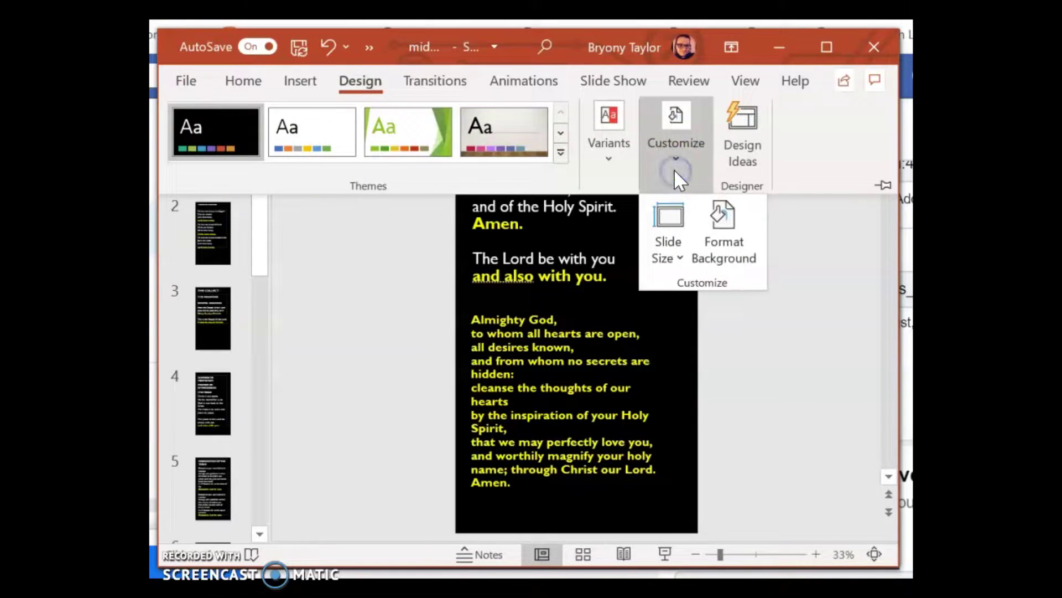
left_click(678, 257)
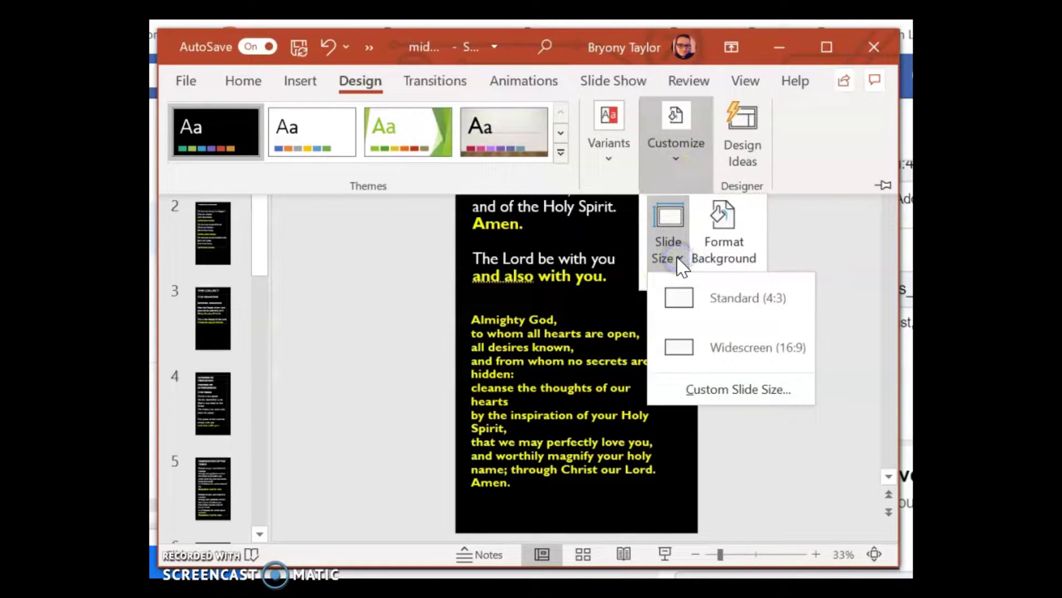
left_click(713, 403)
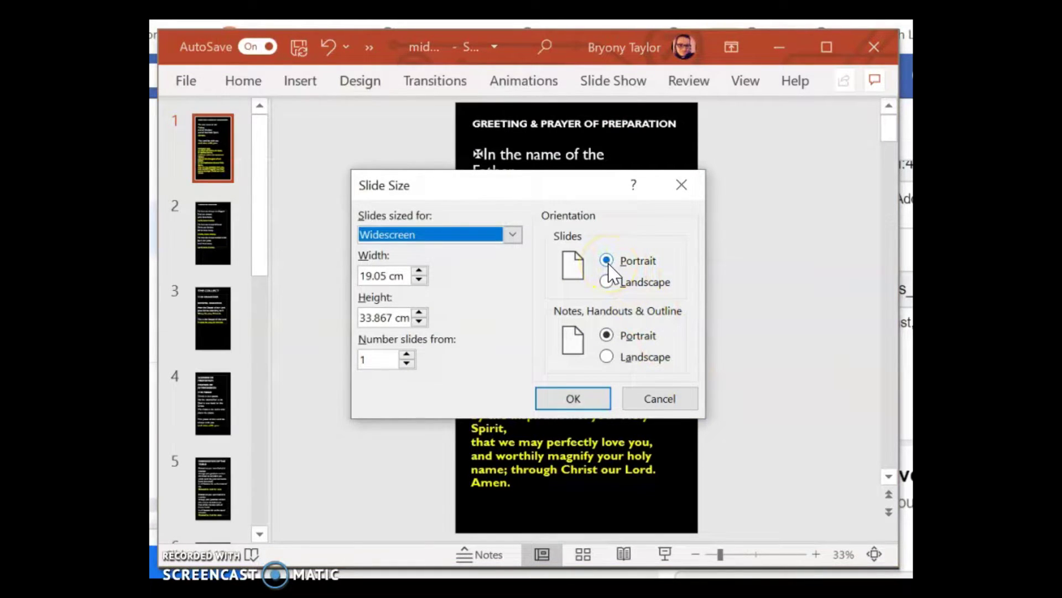
left_click(575, 401)
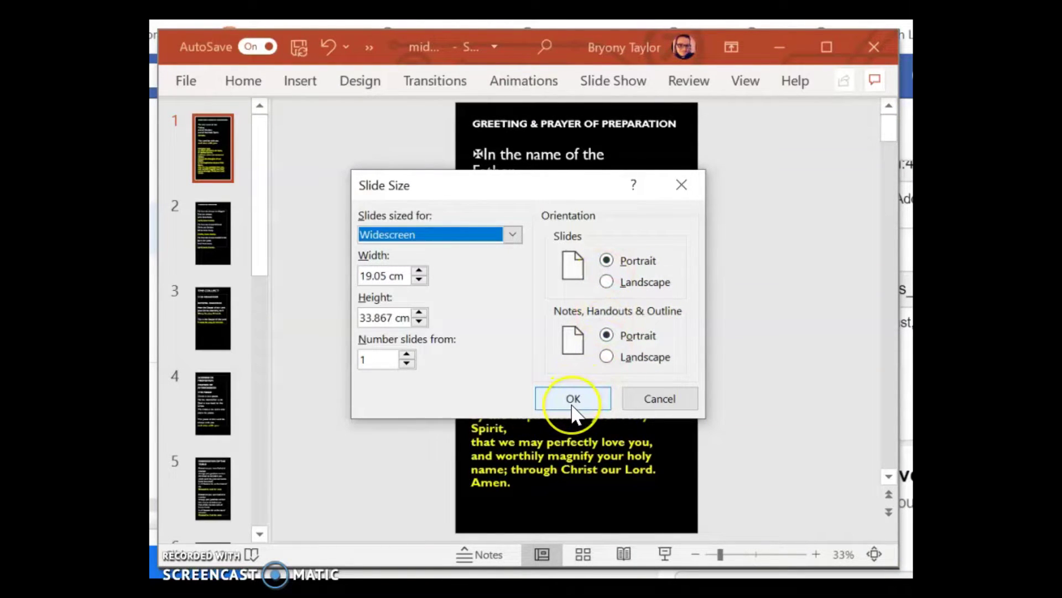
left_click(572, 406)
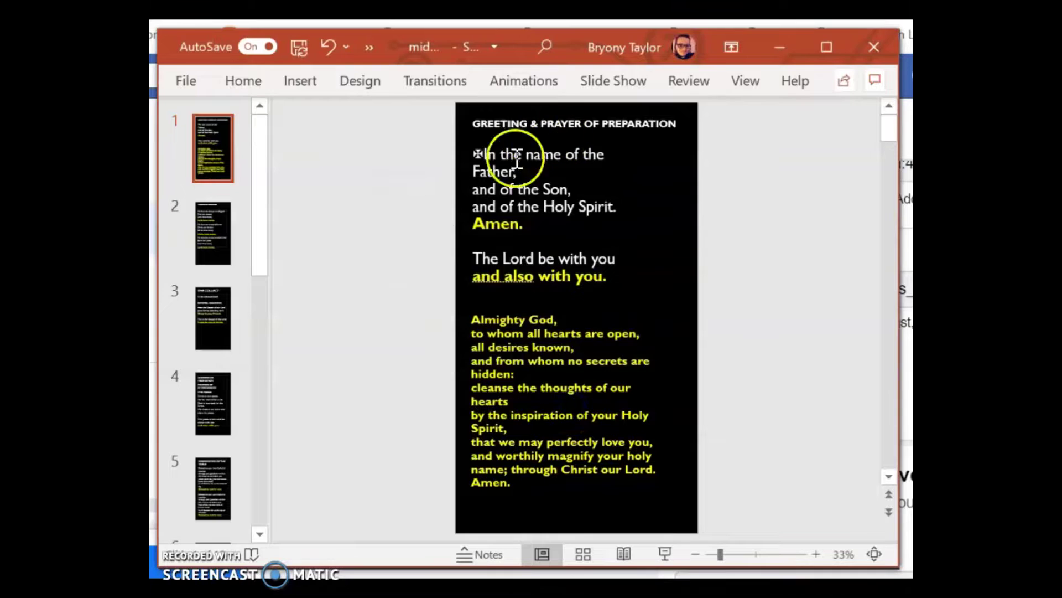
Review slides 2 to 4 of the service, then return to slide 1, Greeting & Prayer of Preparation
left_click(214, 250)
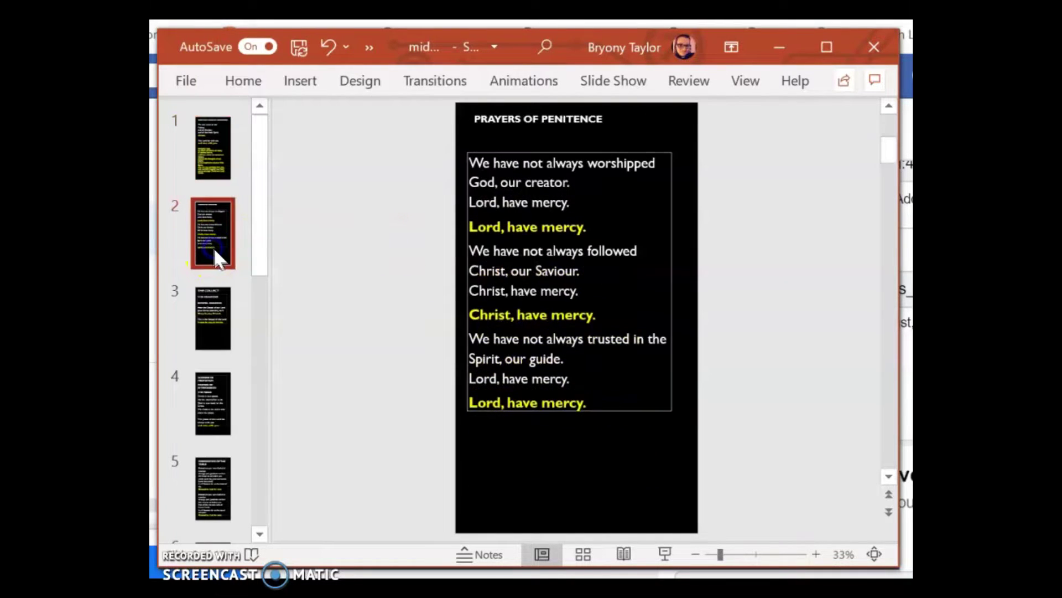
left_click(224, 335)
left_click(204, 408)
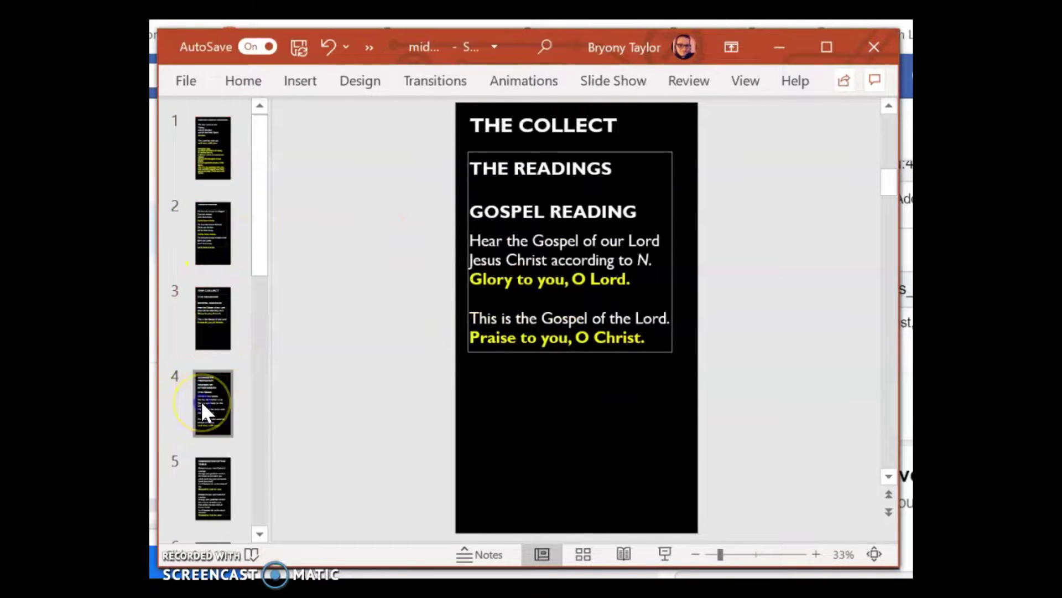
left_click(214, 318)
left_click(218, 228)
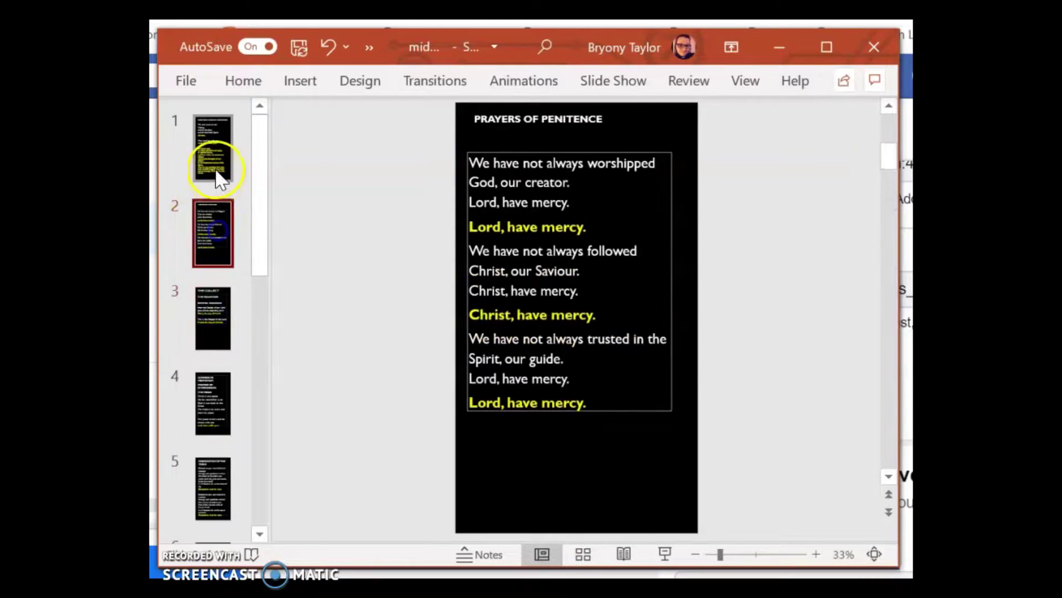
left_click(218, 171)
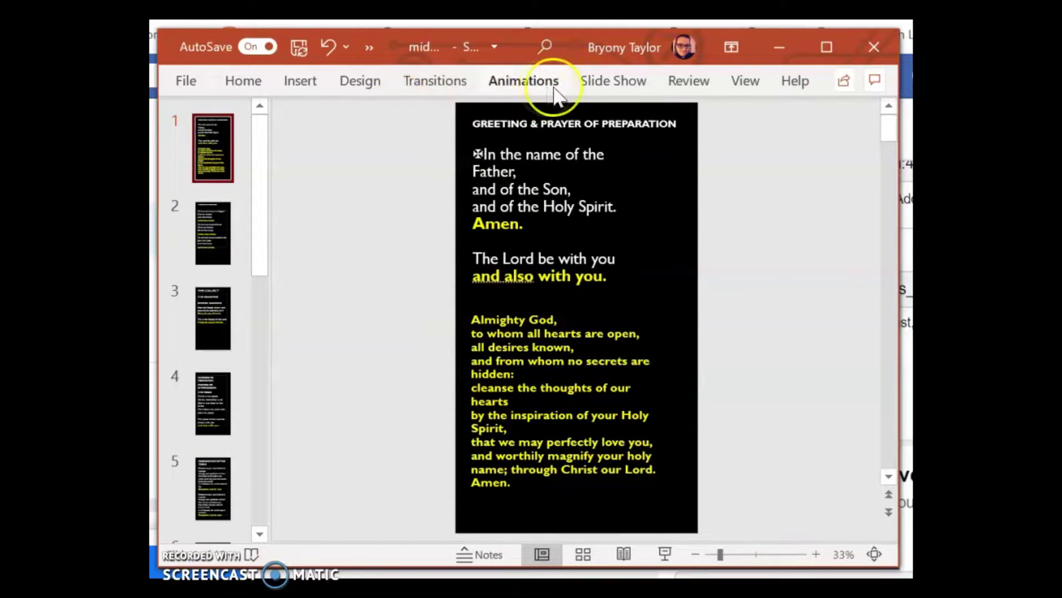
left_click(604, 91)
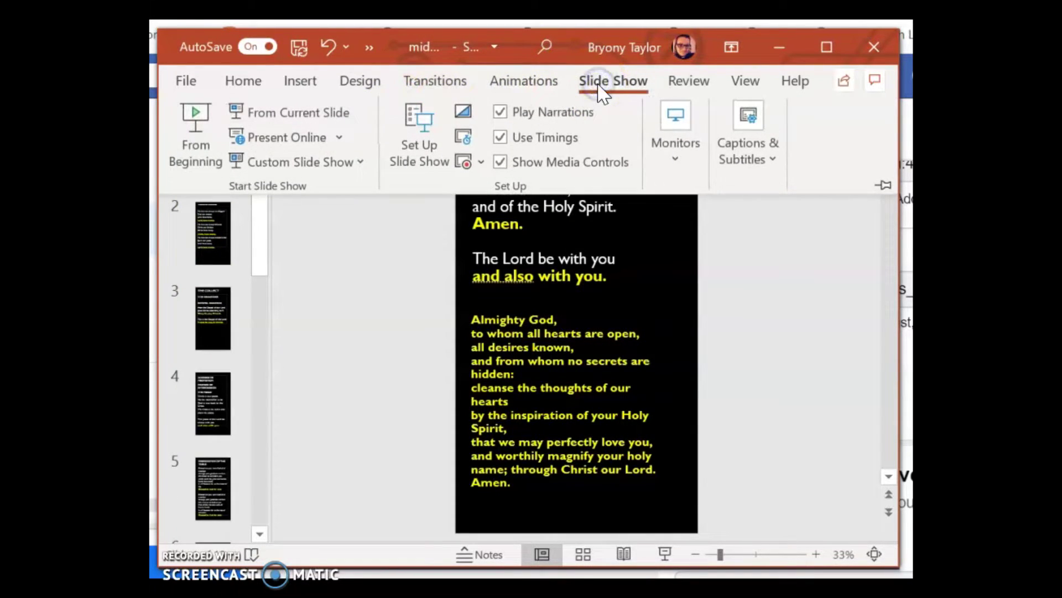
Set the show to Browsed by an individual (window), start it from the beginning, and return to OBS
left_click(399, 175)
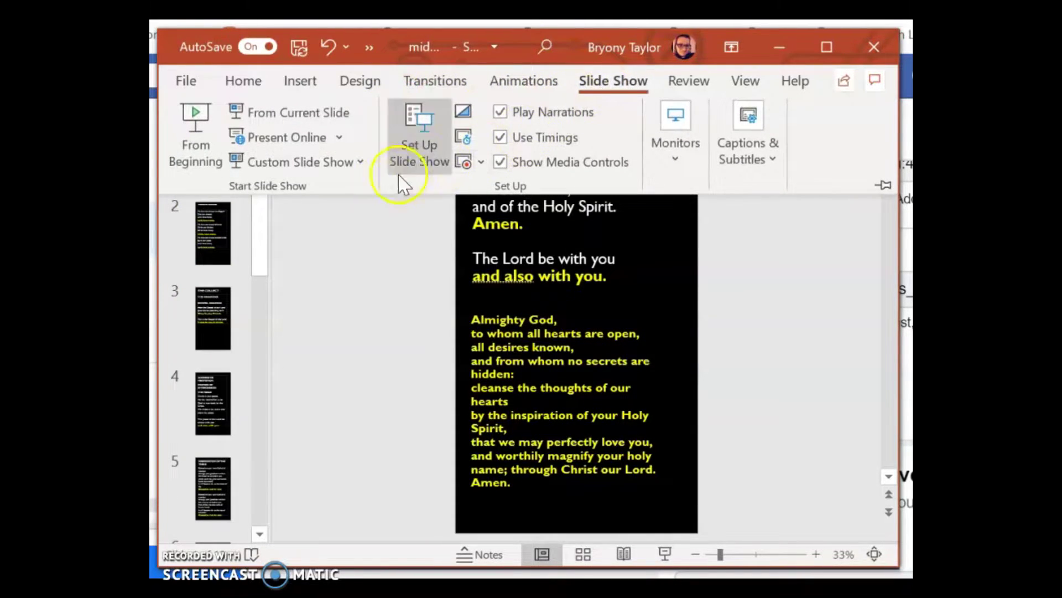
left_click(426, 161)
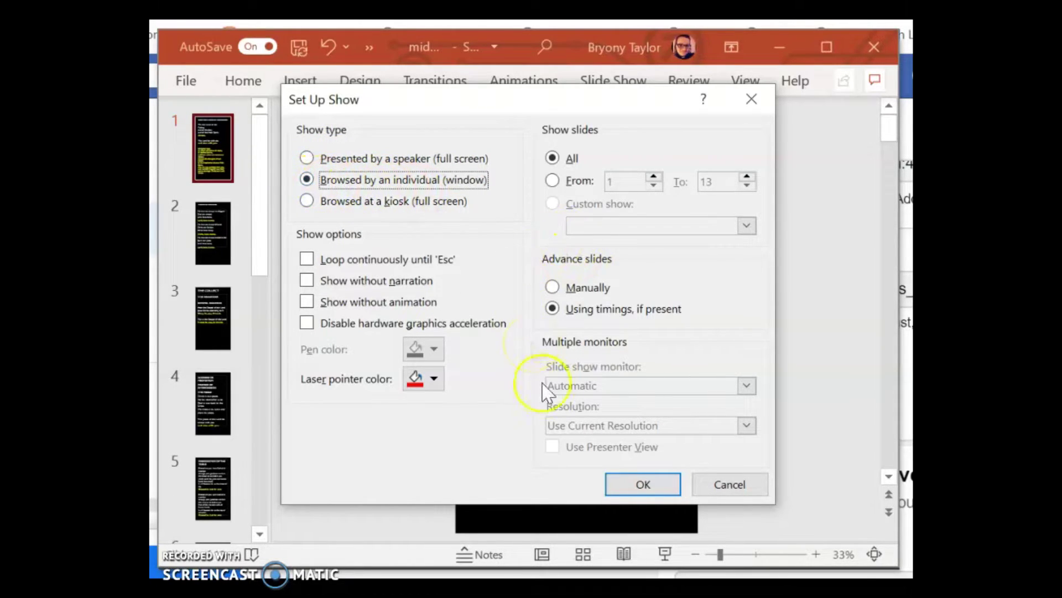
left_click(631, 486)
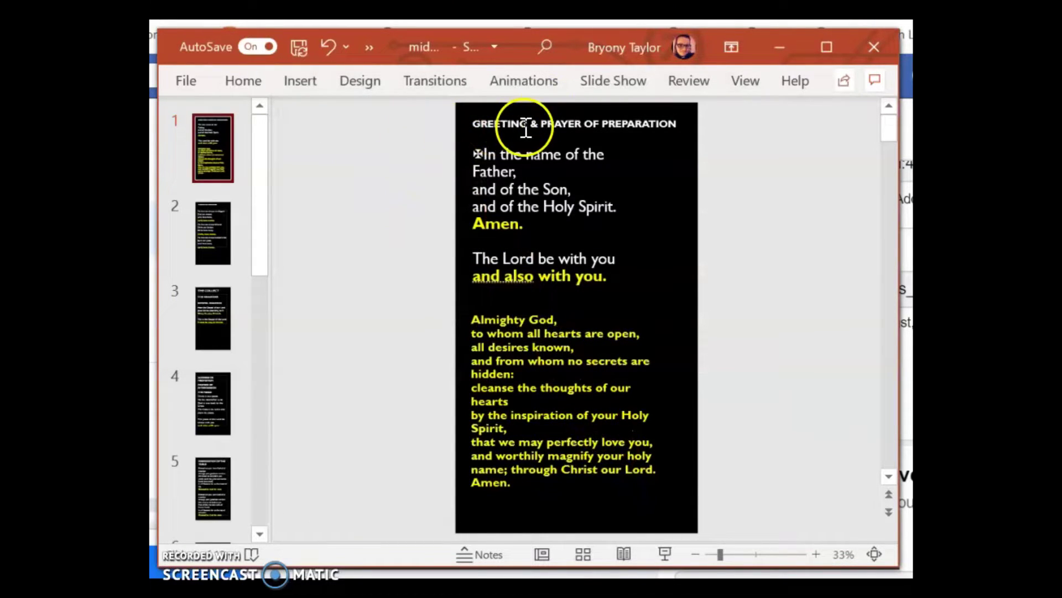
left_click(598, 85)
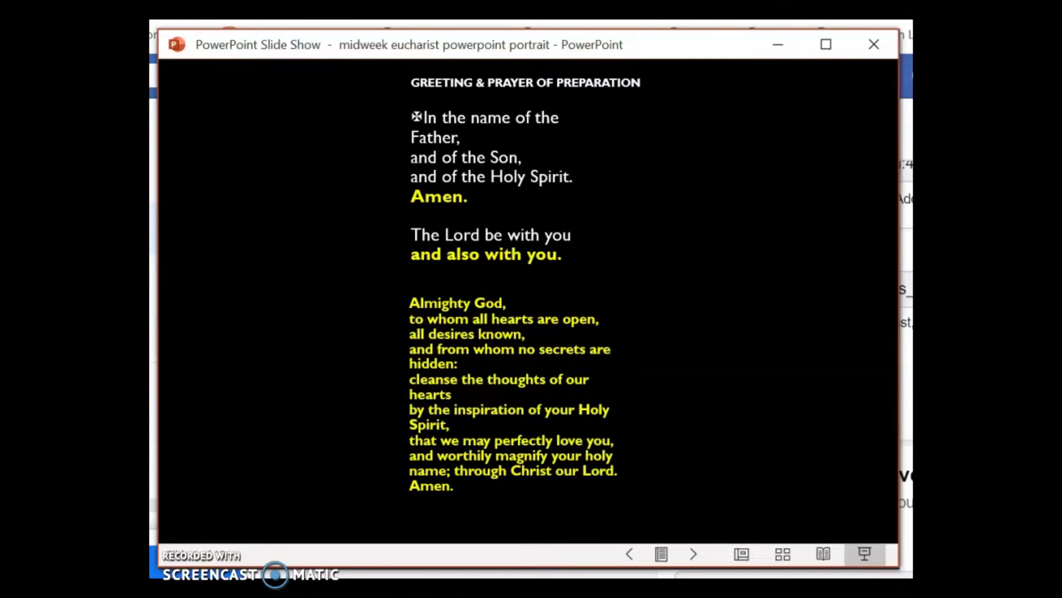
key("alt+Tab")
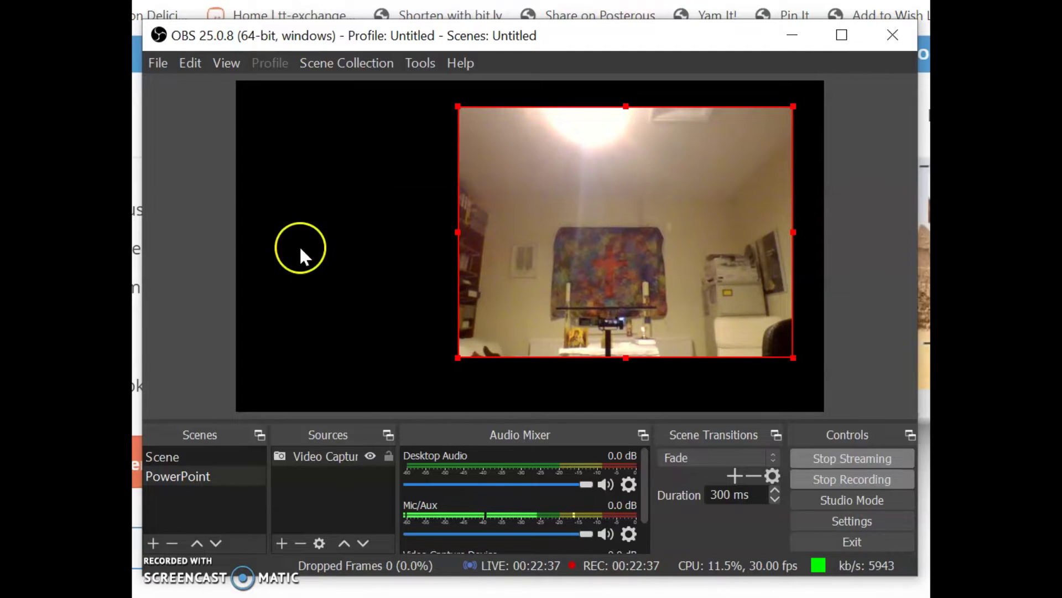
Nudge the webcam video slightly down and right in the OBS preview
left_click_drag(555, 231, 562, 240)
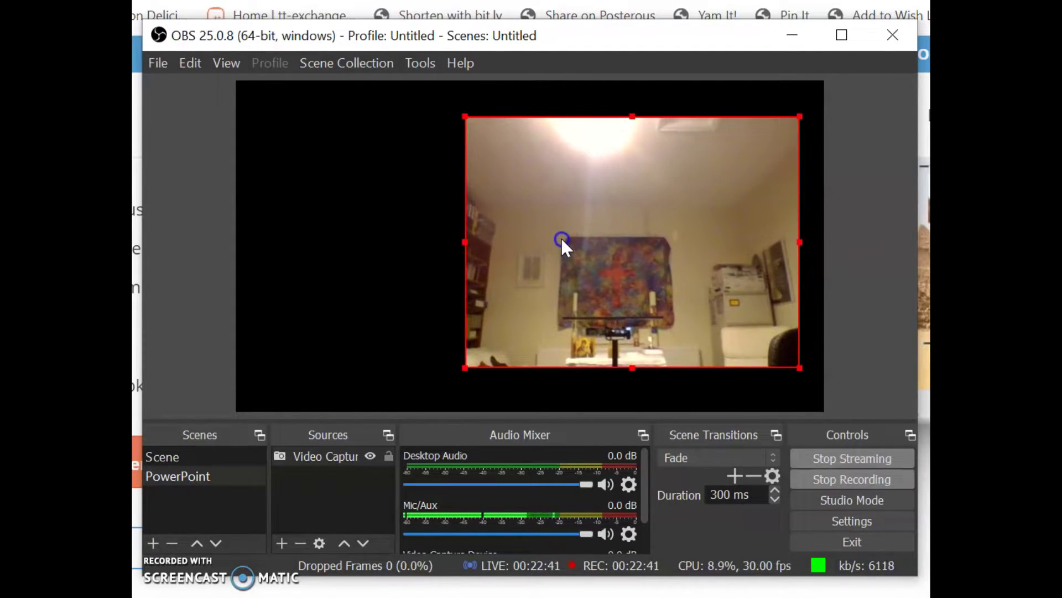
left_click_drag(562, 238, 566, 238)
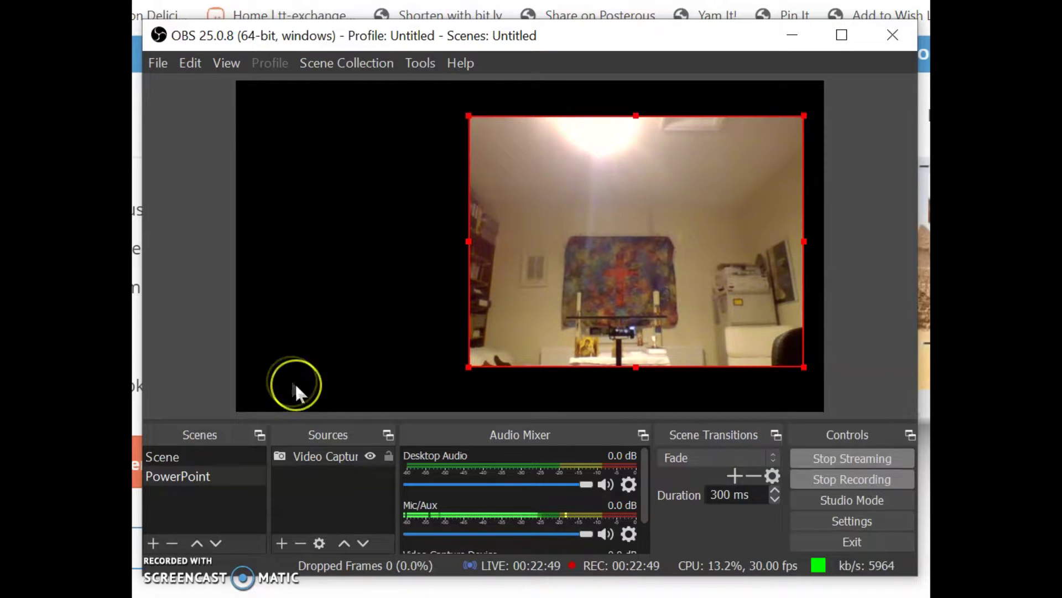
Add a Window Capture source that captures the POWERPNT.EXE slide show window
left_click(280, 545)
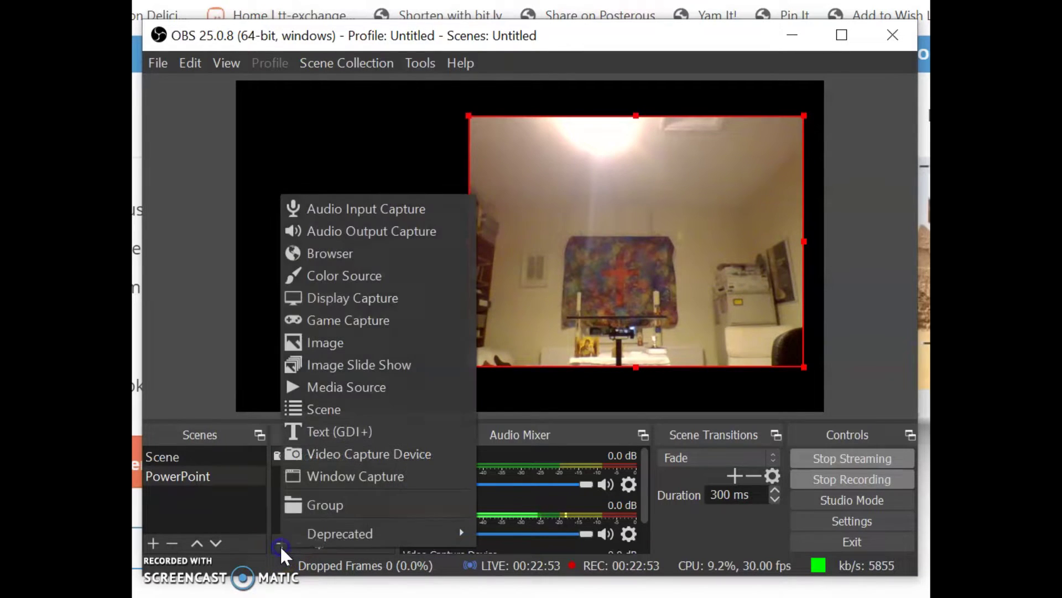
left_click(310, 483)
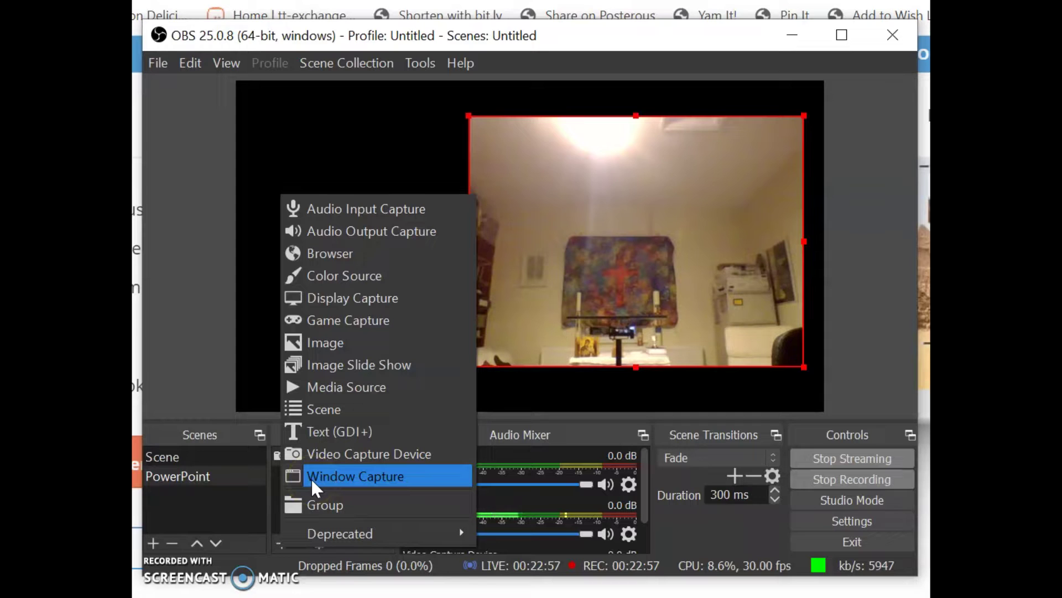
left_click(311, 477)
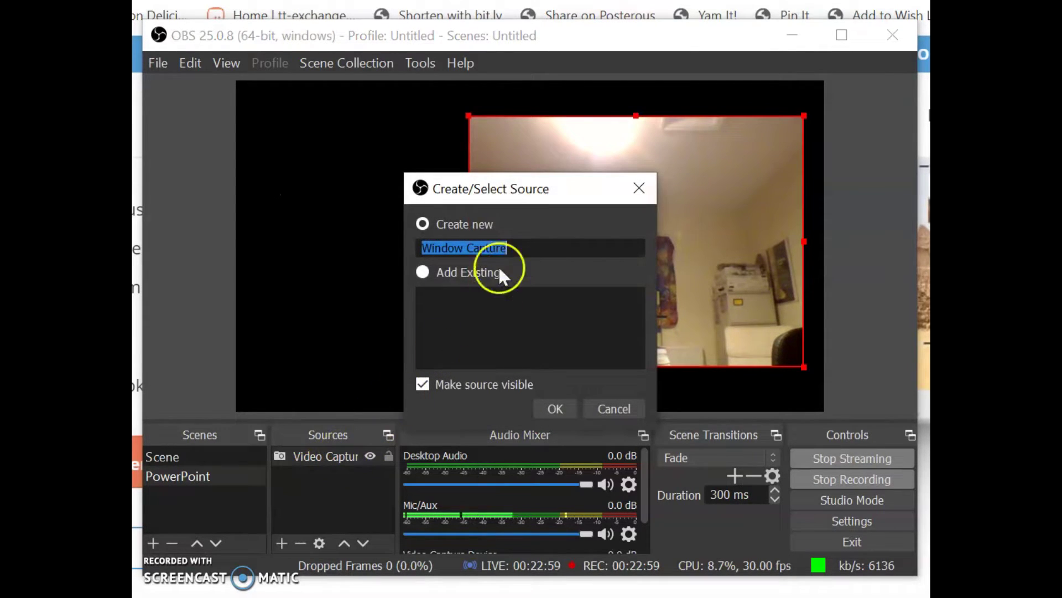
left_click(546, 408)
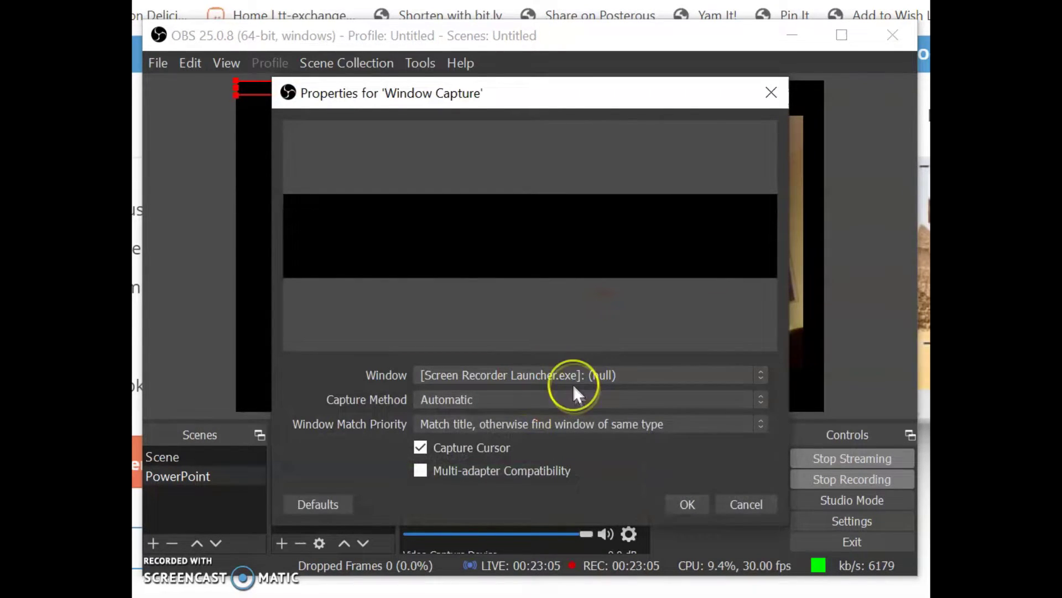
left_click(762, 373)
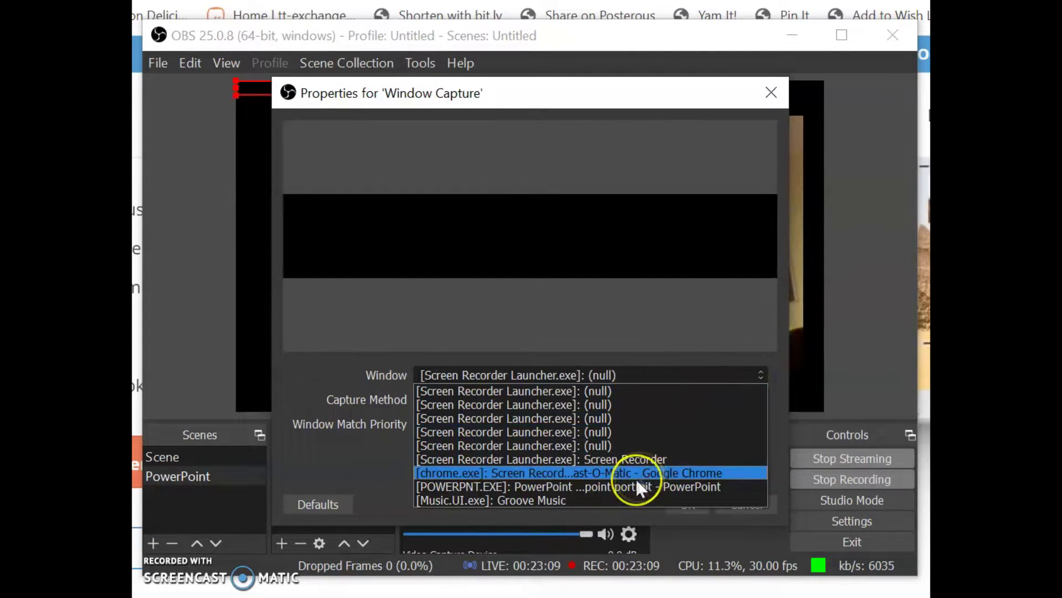
left_click(571, 489)
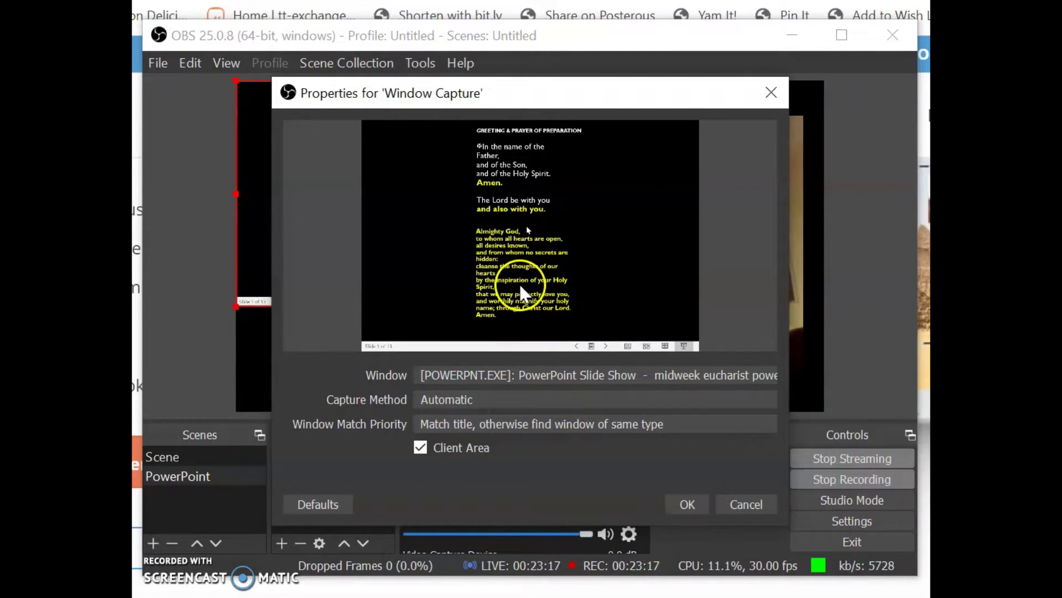
left_click(680, 503)
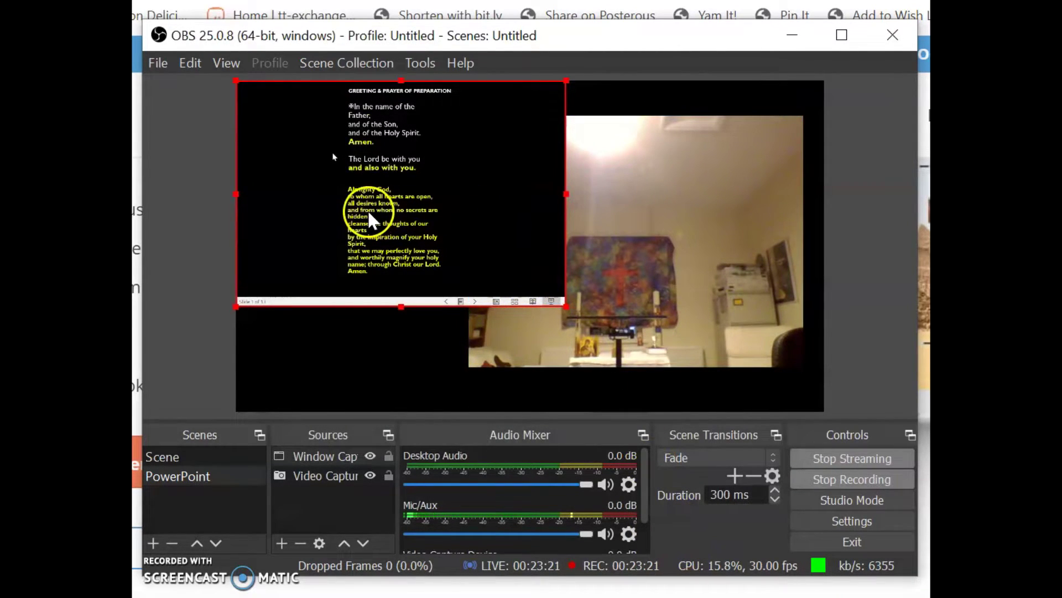
Move and resize the Window Capture so the slide fills the left of the canvas, meeting the webcam
left_click_drag(370, 220, 270, 224)
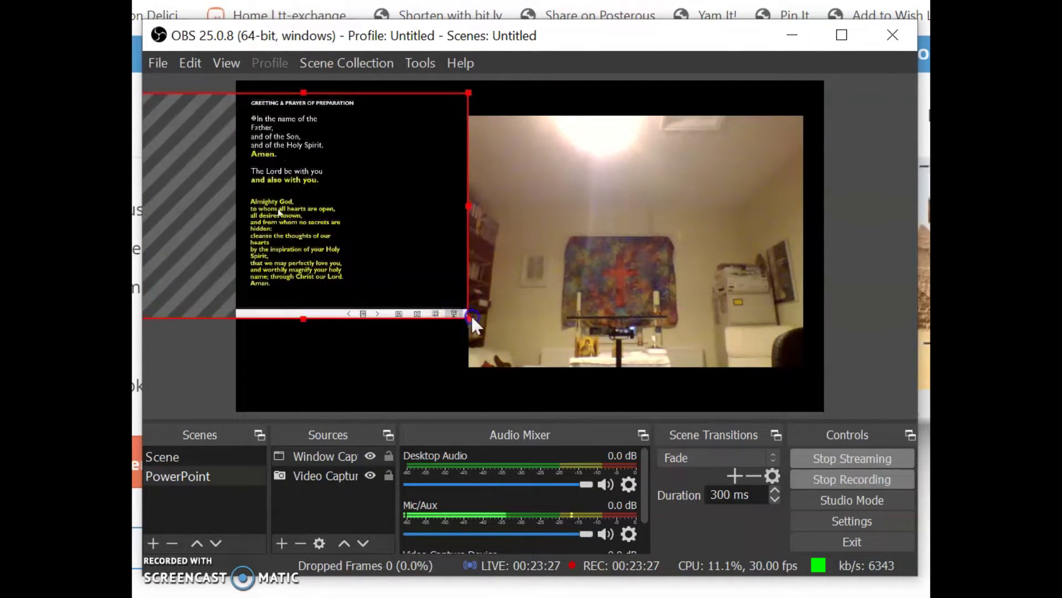
mouse_move(470, 314)
left_mouse_down()
mouse_move(517, 360)
mouse_move(446, 294)
mouse_move(465, 313)
left_mouse_up()
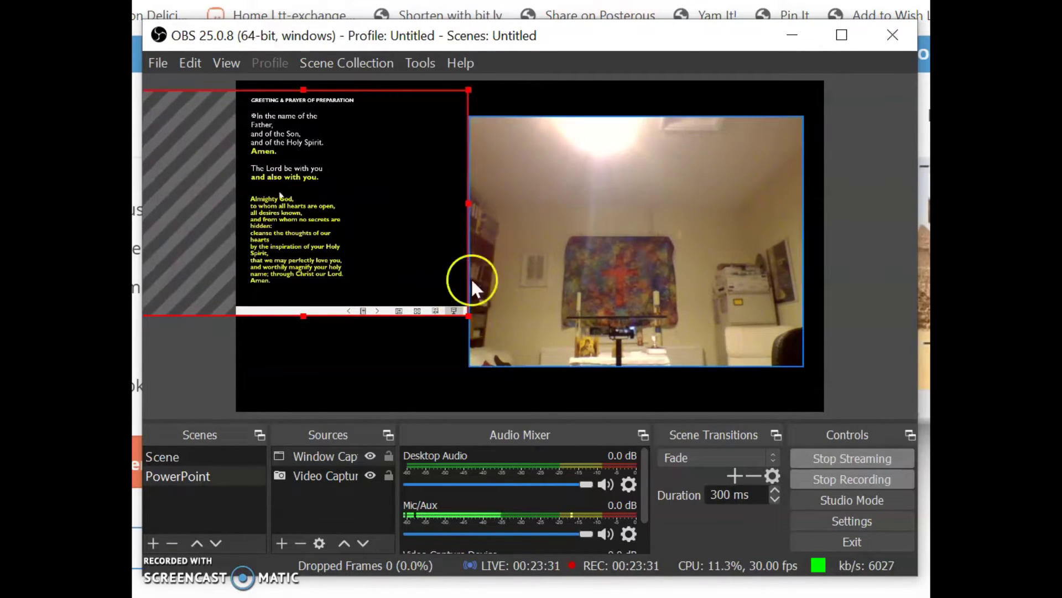
left_click_drag(468, 90, 681, 76)
left_click_drag(535, 203, 483, 292)
left_click_drag(631, 401, 583, 373)
left_click_drag(490, 305, 500, 368)
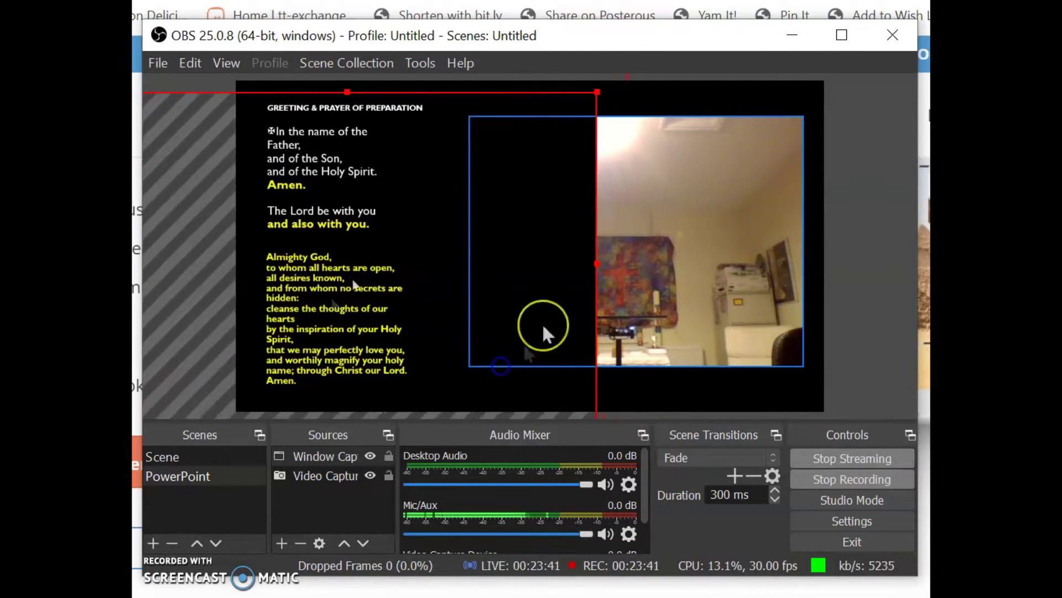
left_click_drag(597, 91, 612, 91)
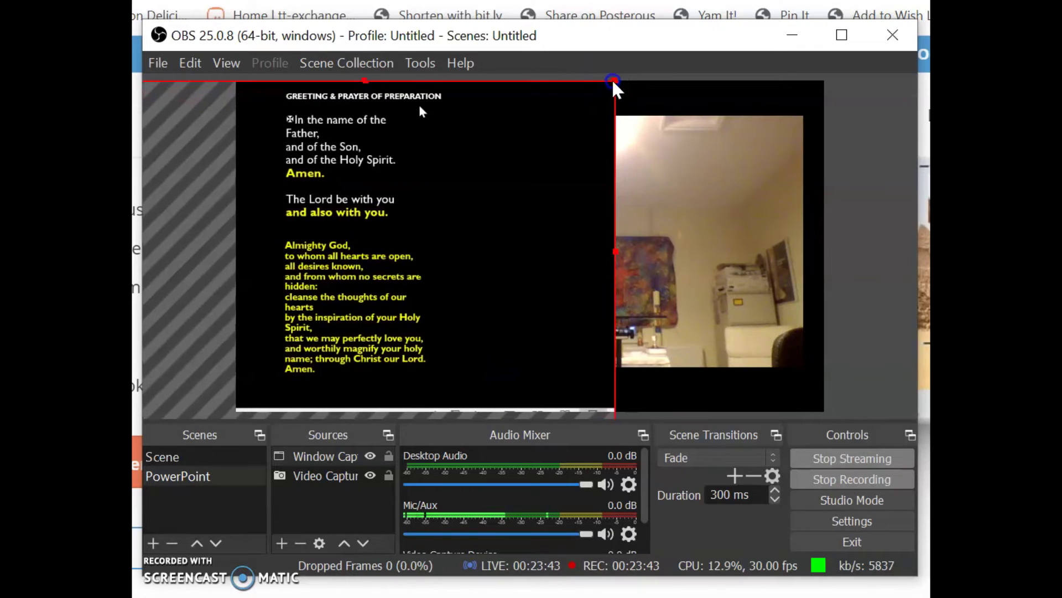
left_click_drag(427, 224, 407, 225)
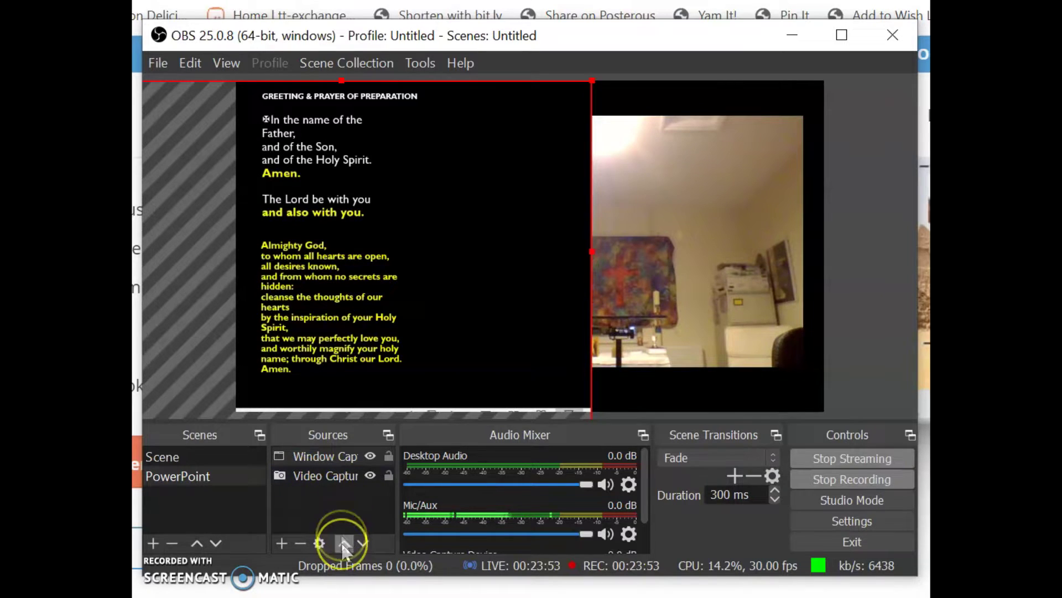
Order Video Capture Device above Window Capture in Sources so the full webcam image shows
left_click(326, 475)
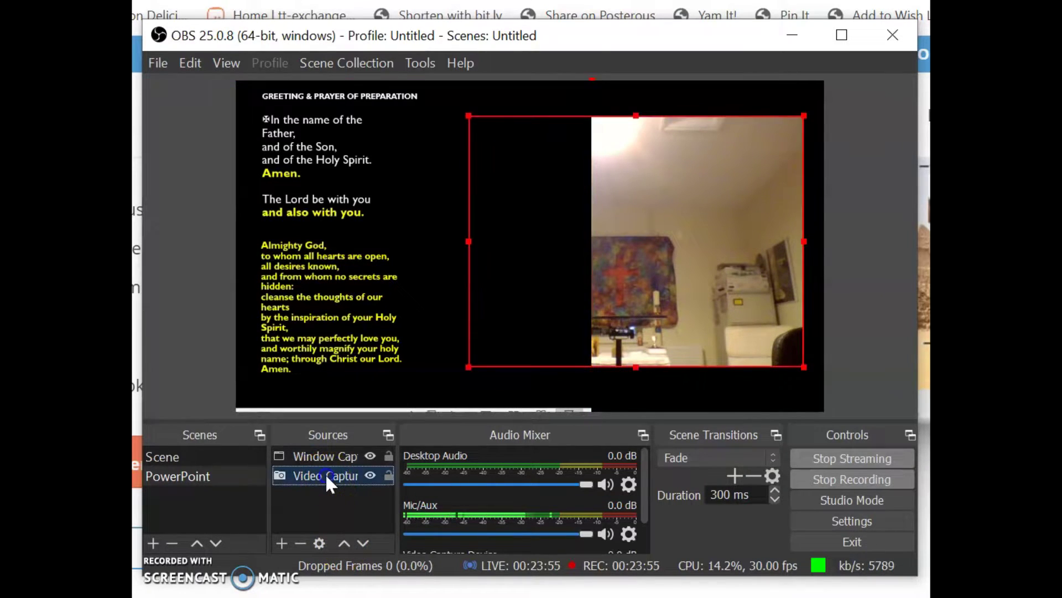
left_click(343, 542)
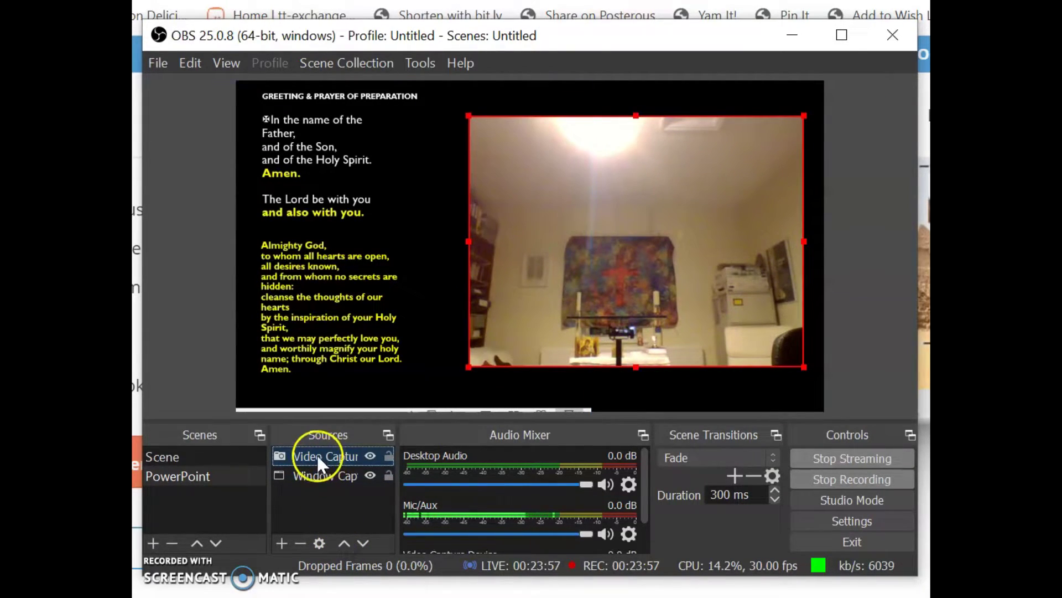
left_click(362, 543)
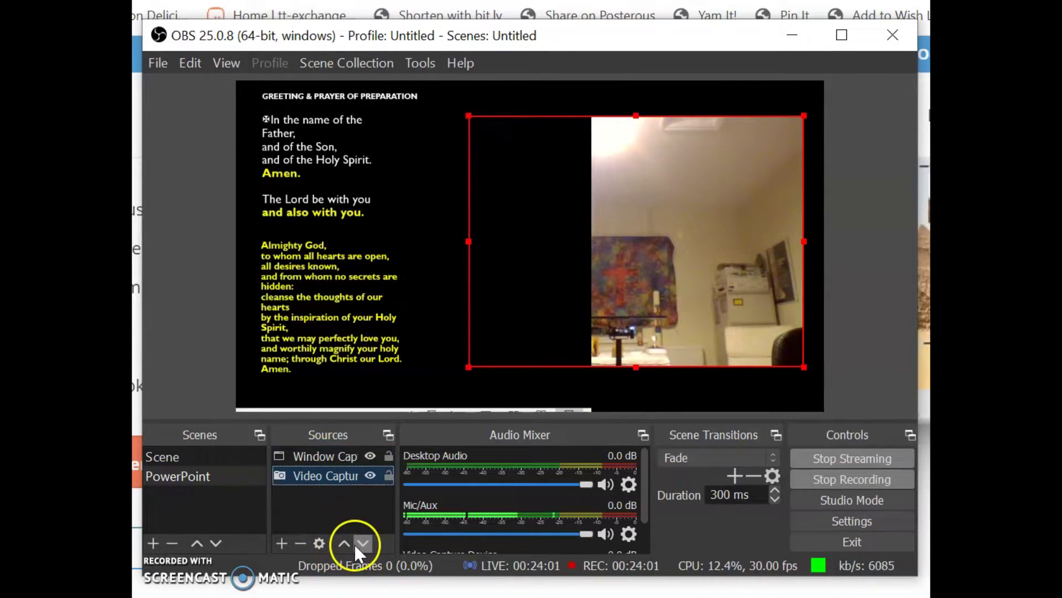
left_click(363, 543)
left_click(343, 543)
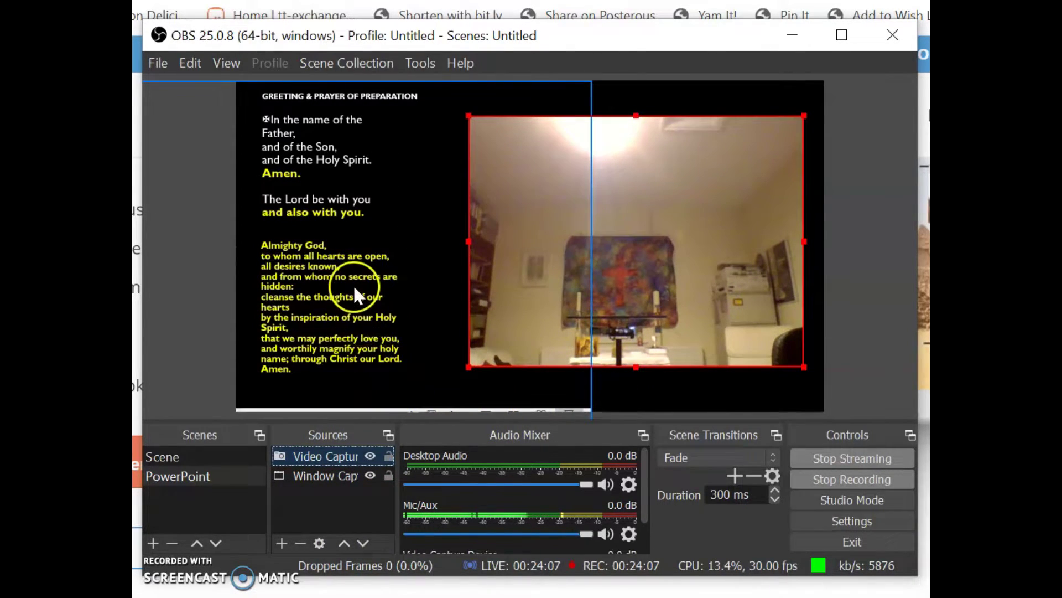
Nudge the Window Capture down-left and enlarge it from its top-right corner
left_click_drag(393, 223, 389, 227)
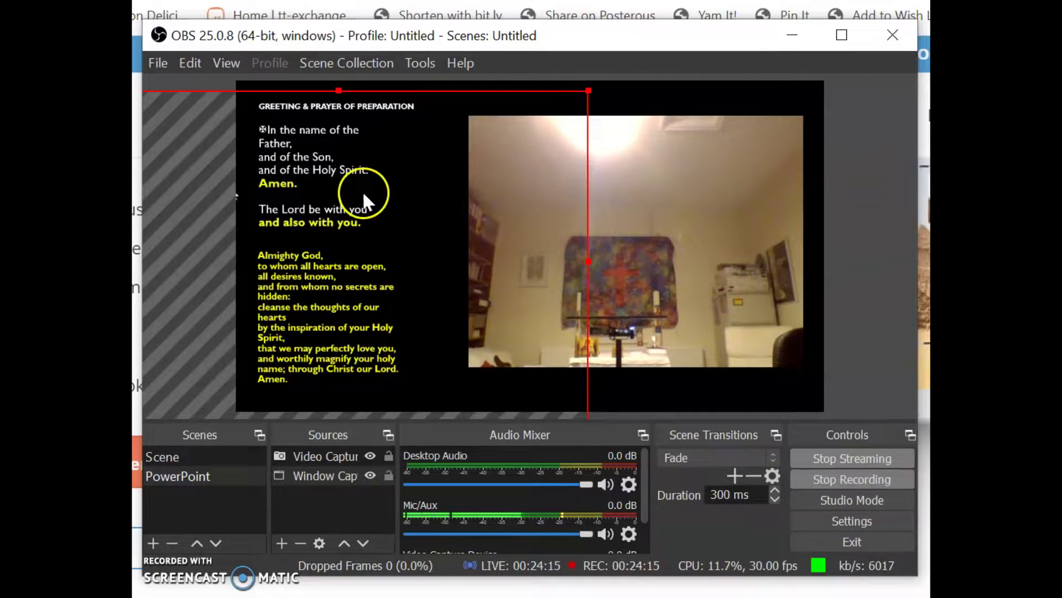
left_click_drag(582, 92, 592, 89)
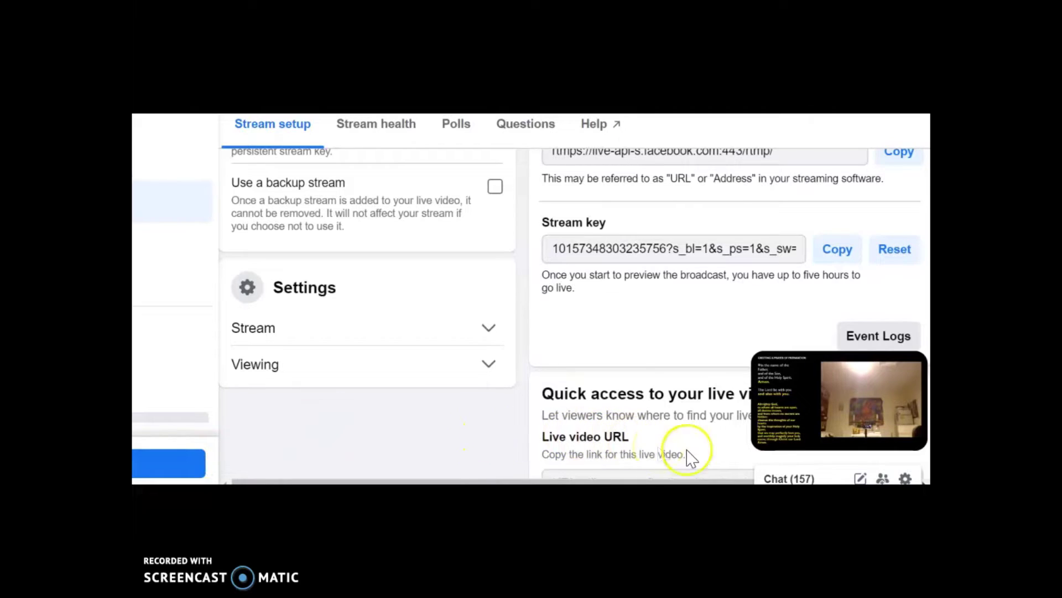
mouse_move(781, 387)
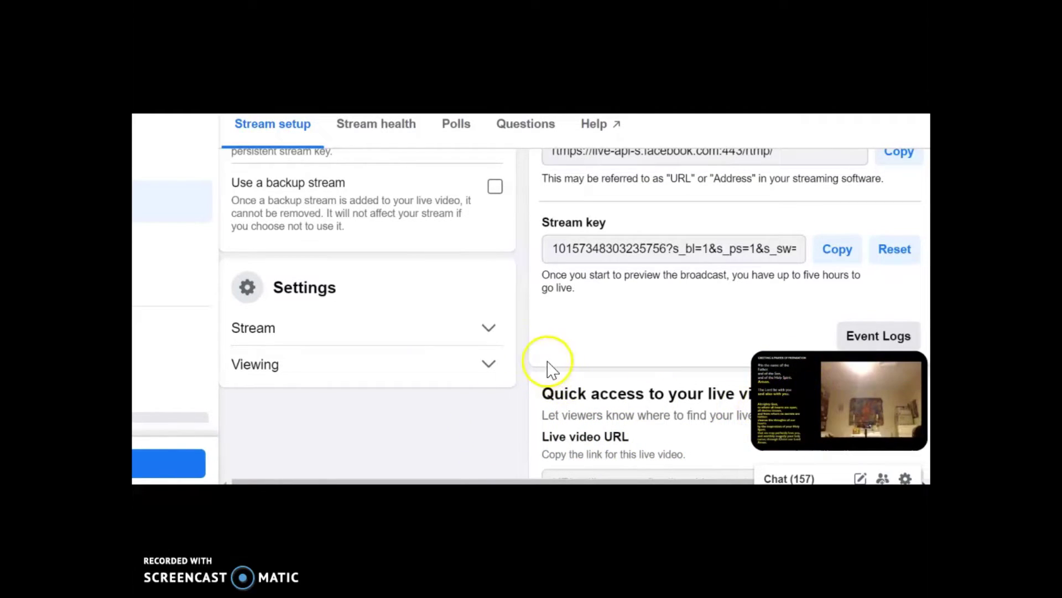
mouse_move(802, 411)
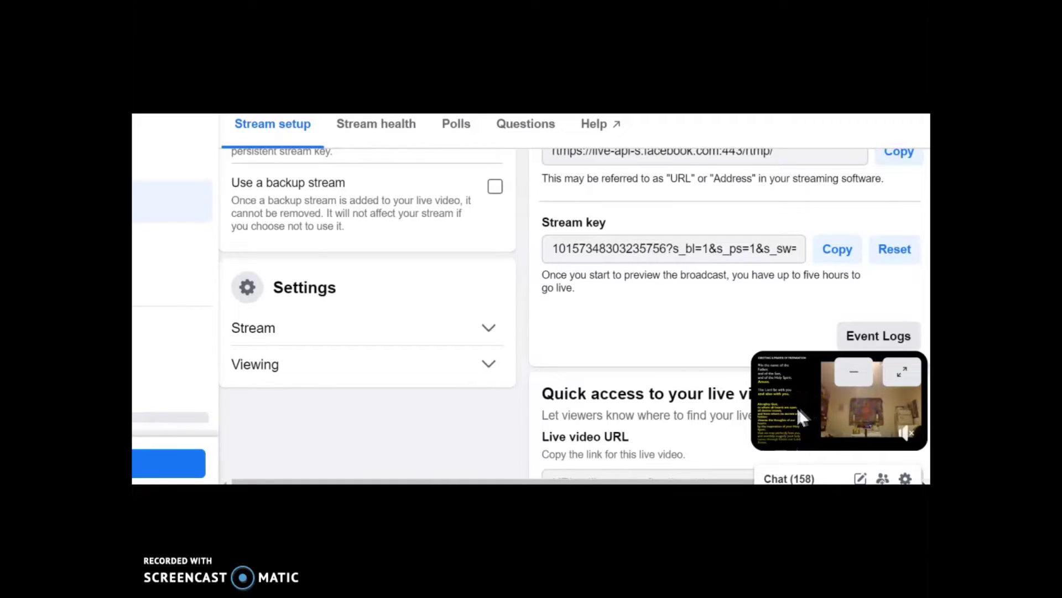
left_click(393, 437)
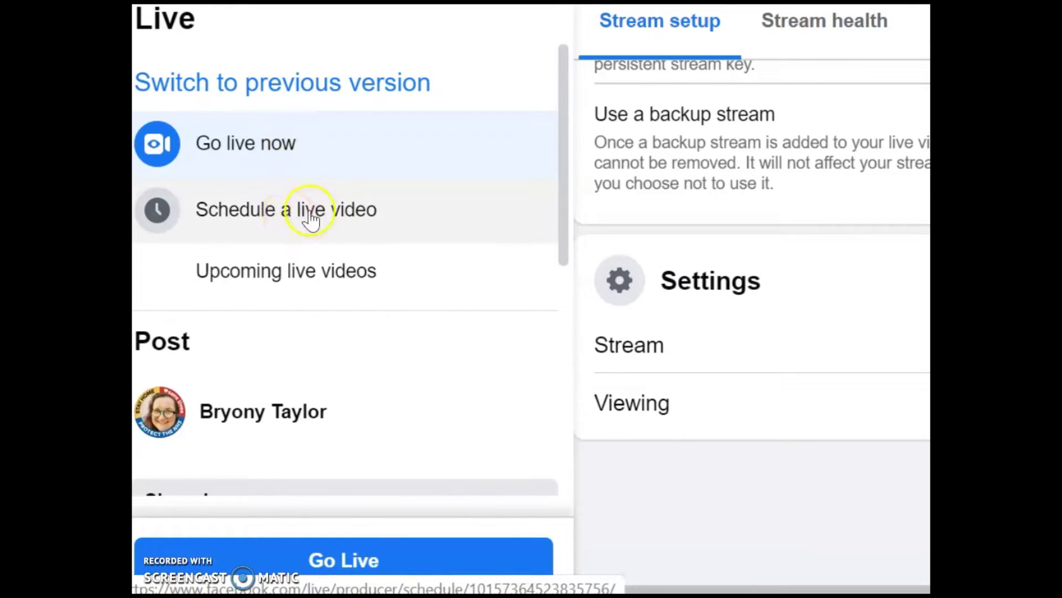
left_click(220, 219)
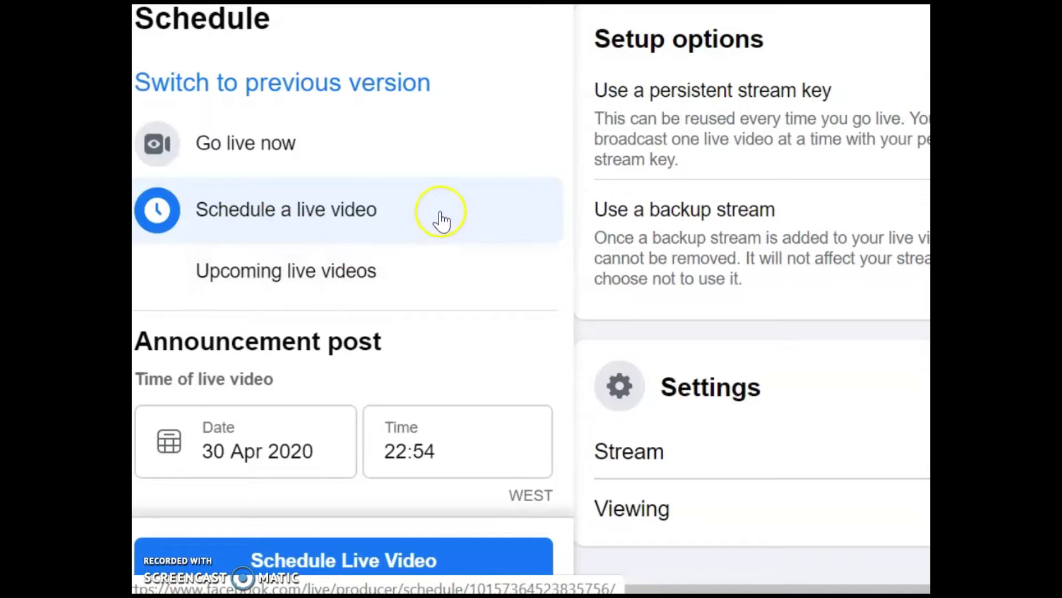
scroll(441, 220, "down", 2)
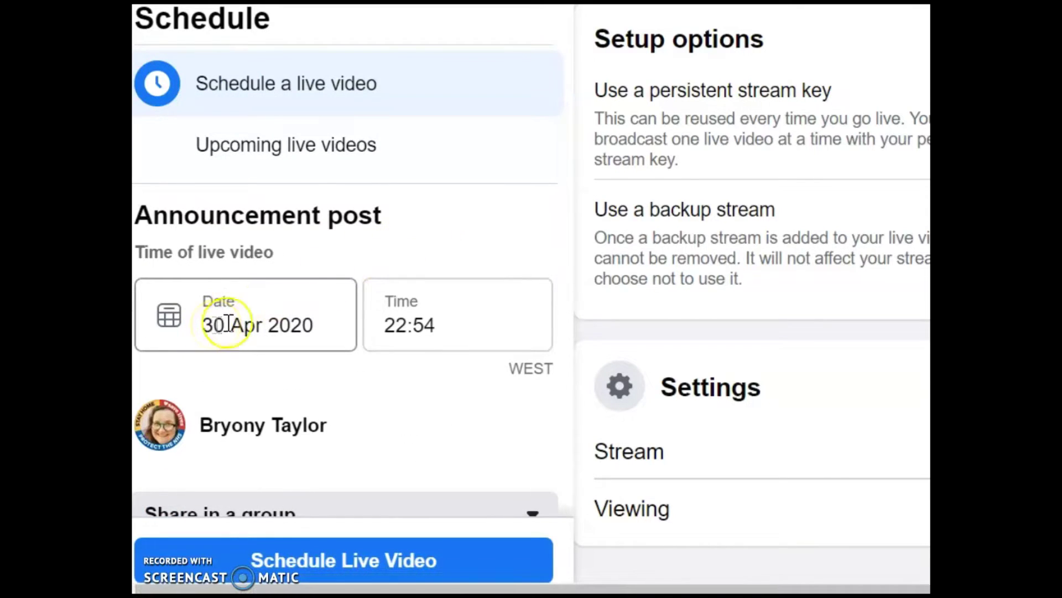
scroll(437, 185, "down", 6)
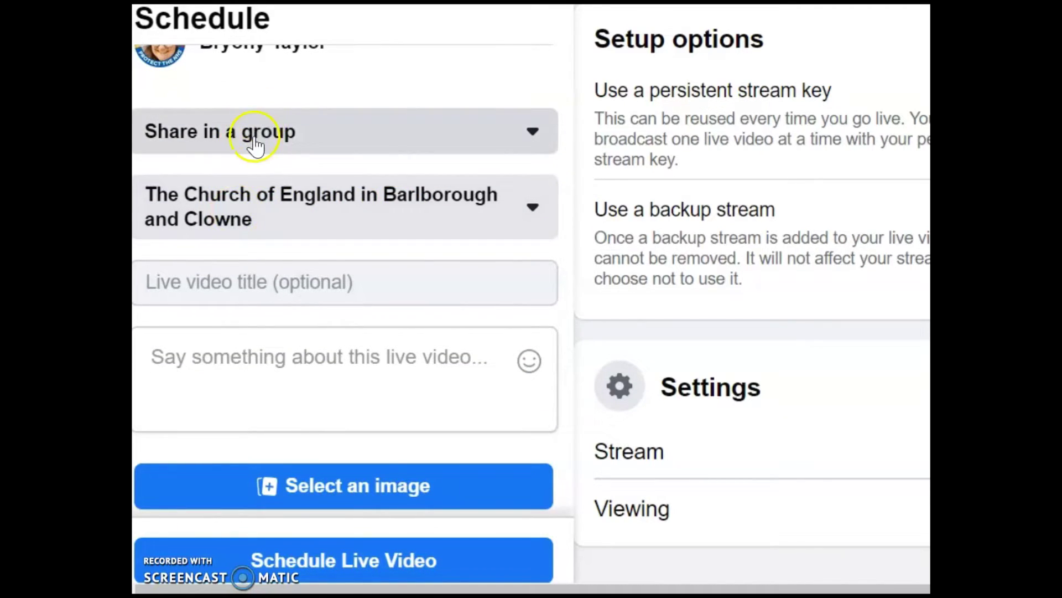
left_click(256, 142)
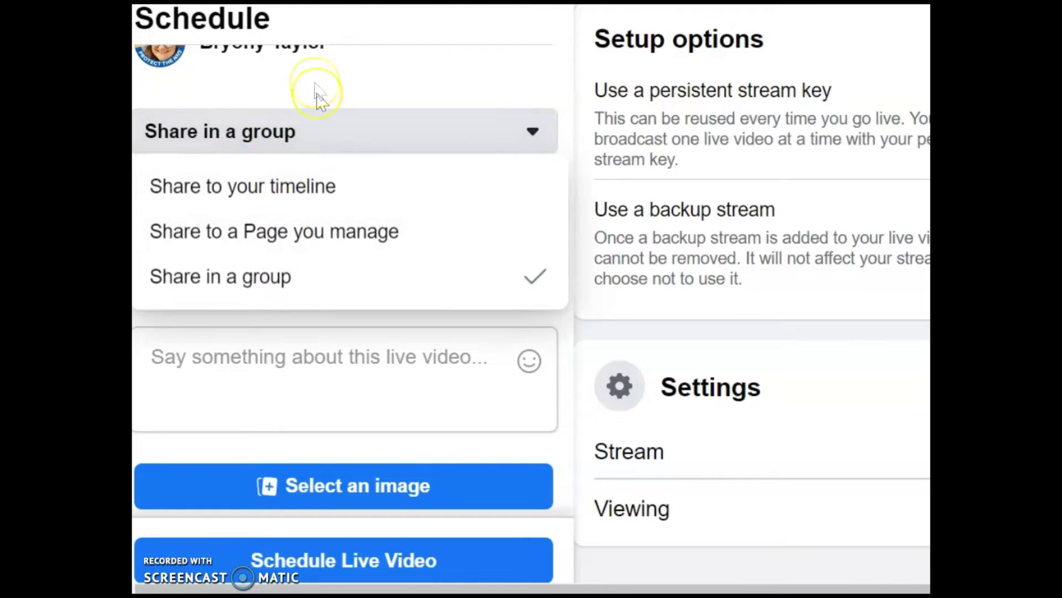
left_click(369, 84)
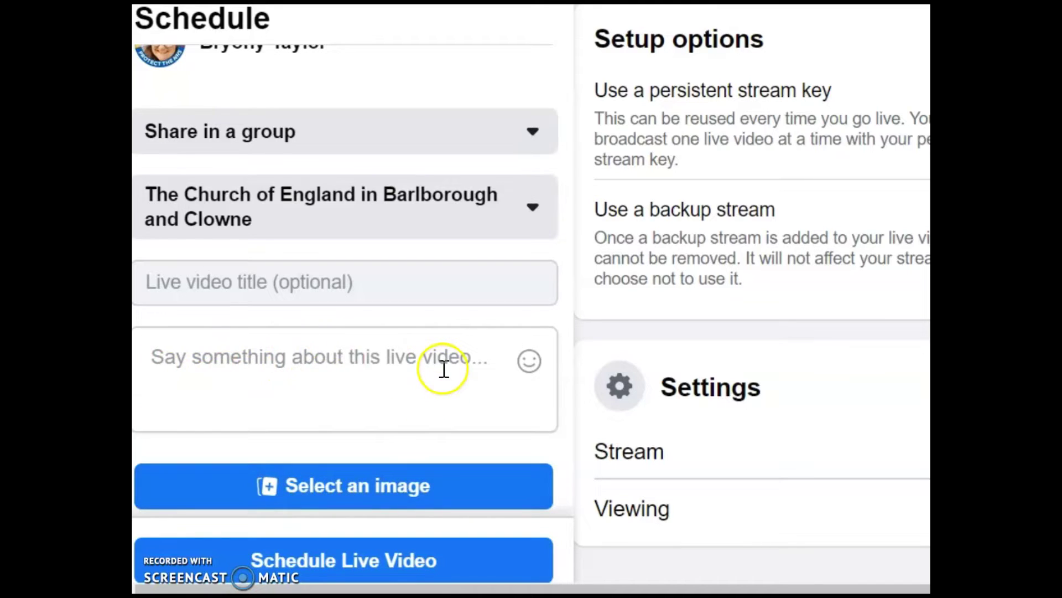
scroll(443, 368, "down", 2)
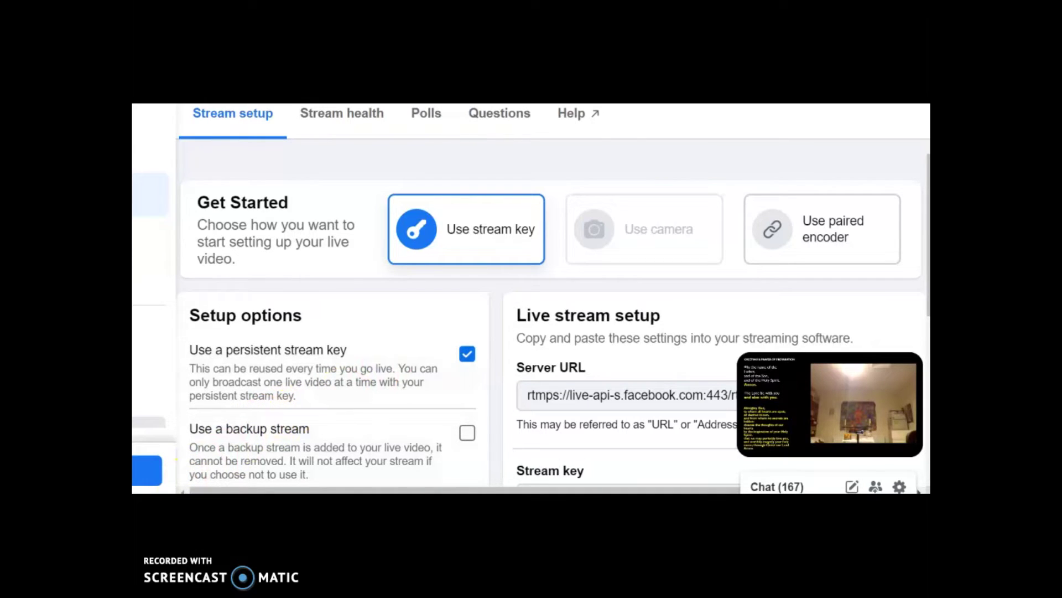
In OBS, create a new Image source named Image
key("alt+Tab")
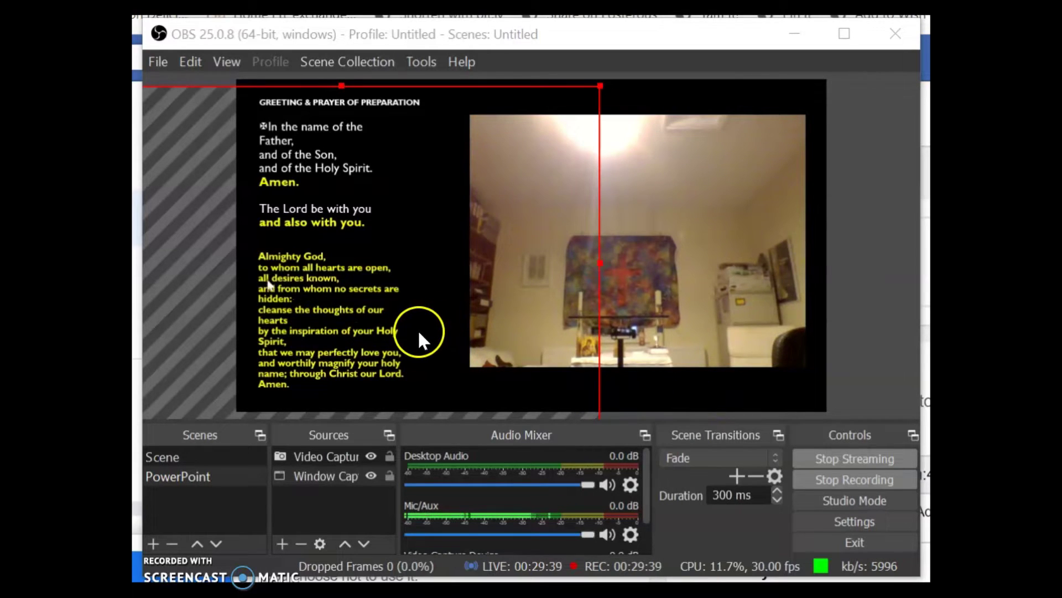
left_click(281, 542)
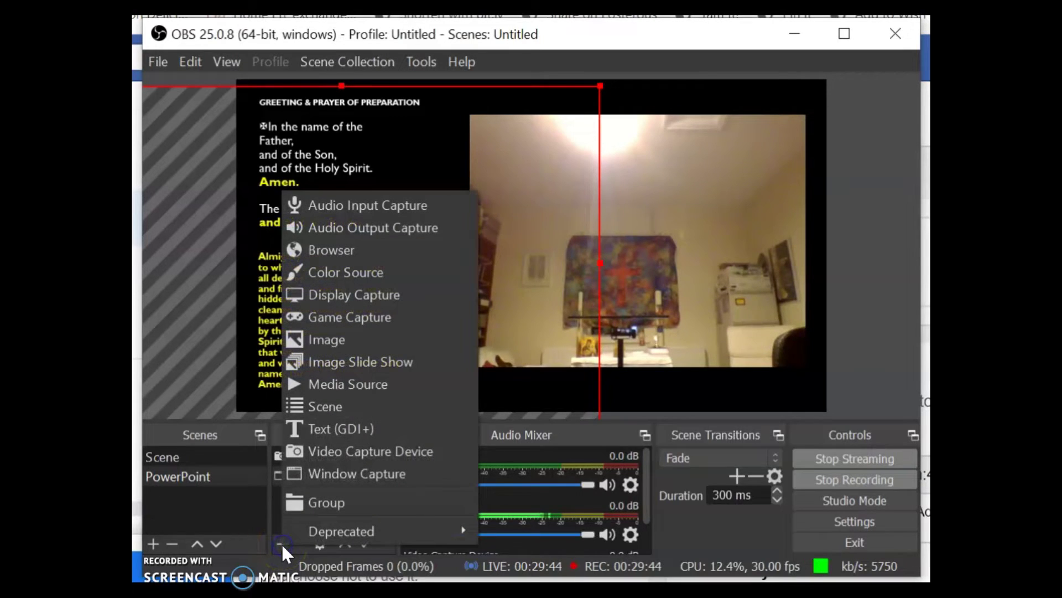
left_click(325, 340)
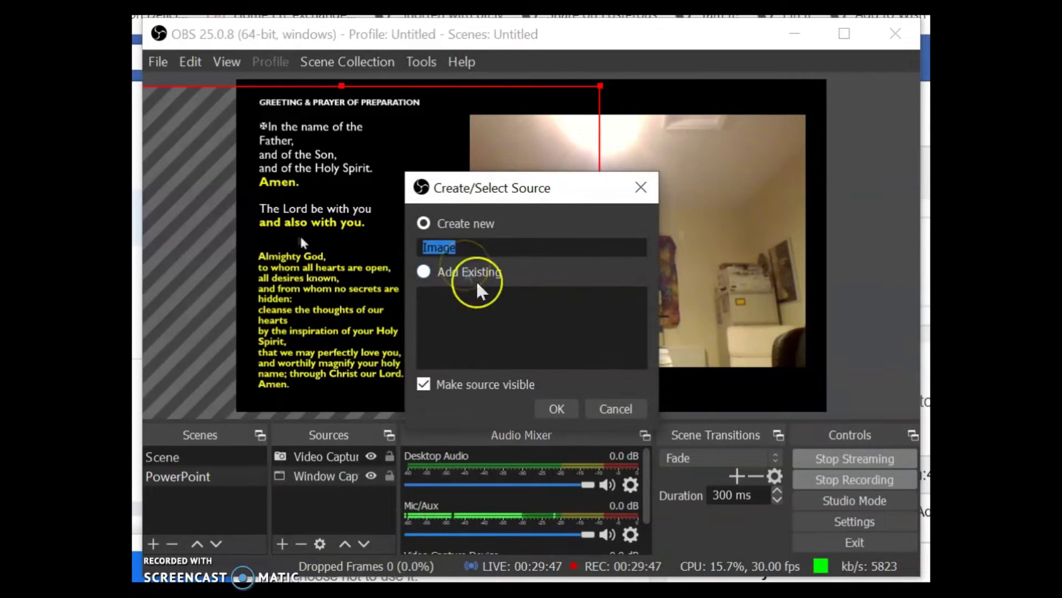
left_click(550, 409)
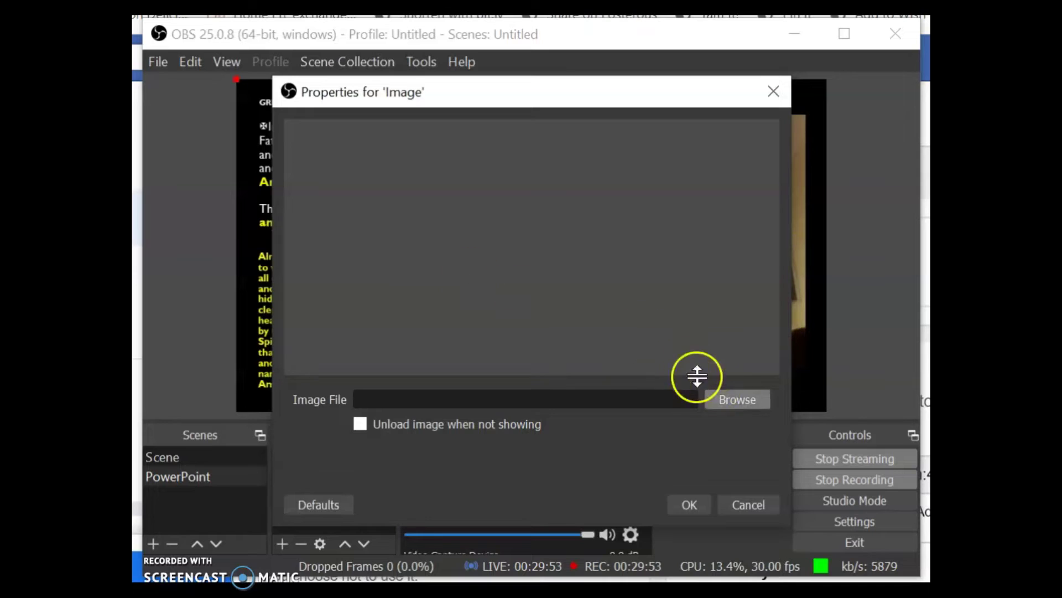
Set the Image source's file to DailyHope phoneline_0.jpg from the ONLINE WORSHIP folder
left_click(725, 404)
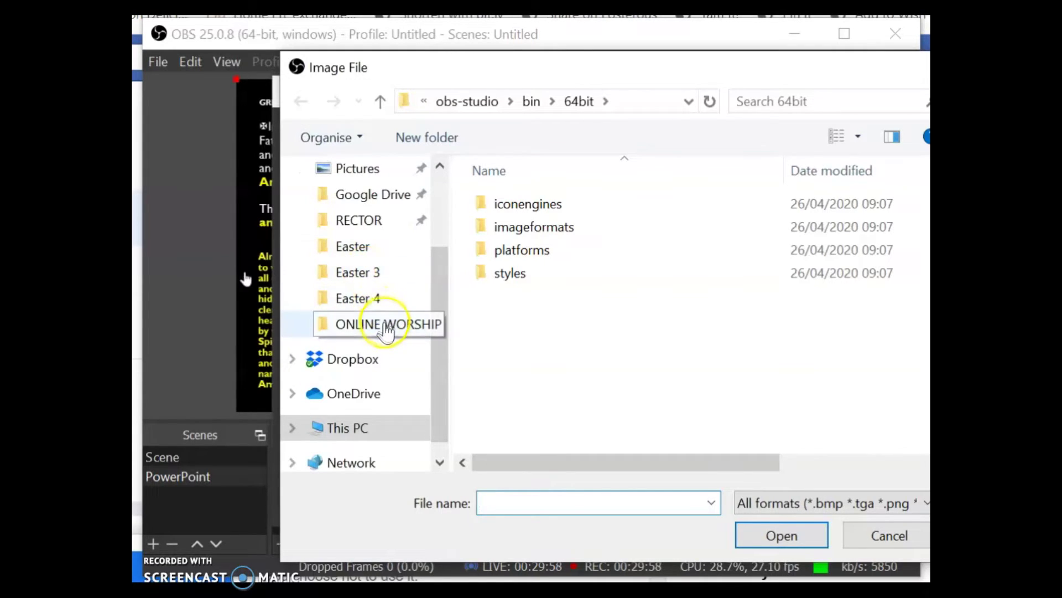
left_click(385, 328)
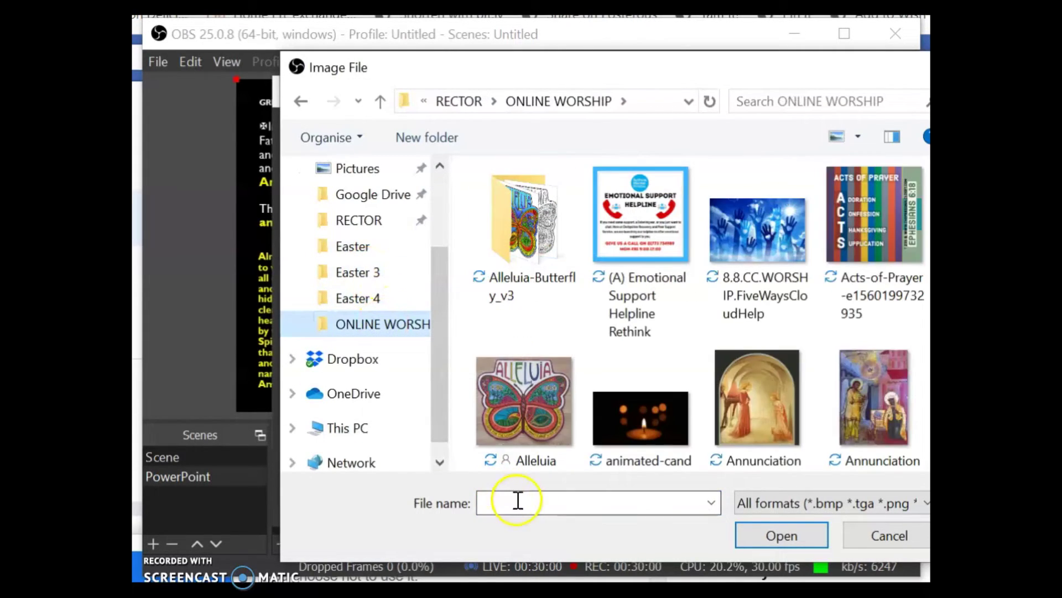
left_click(505, 500)
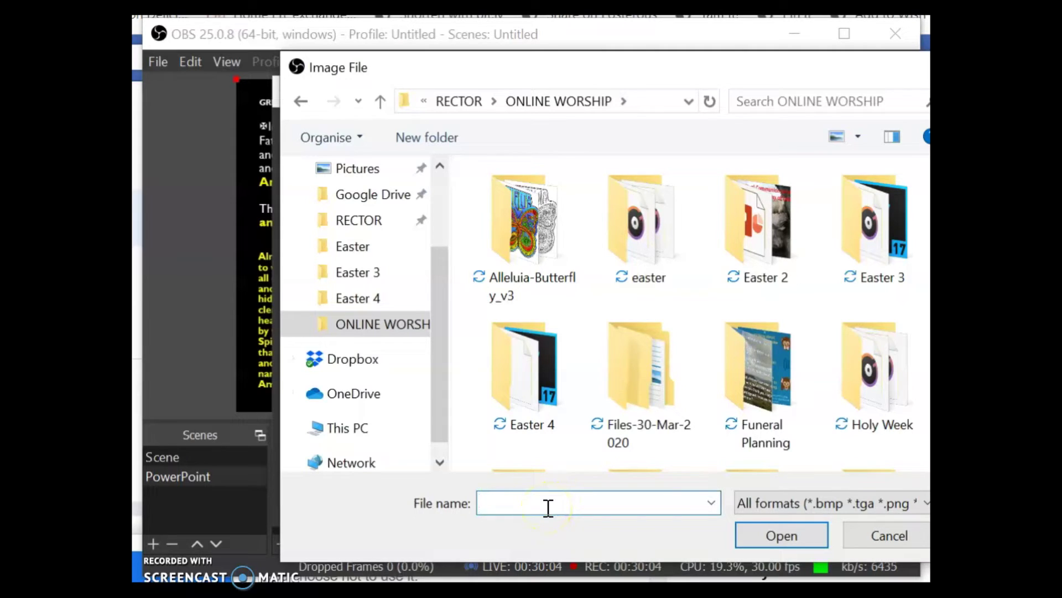
type("dai")
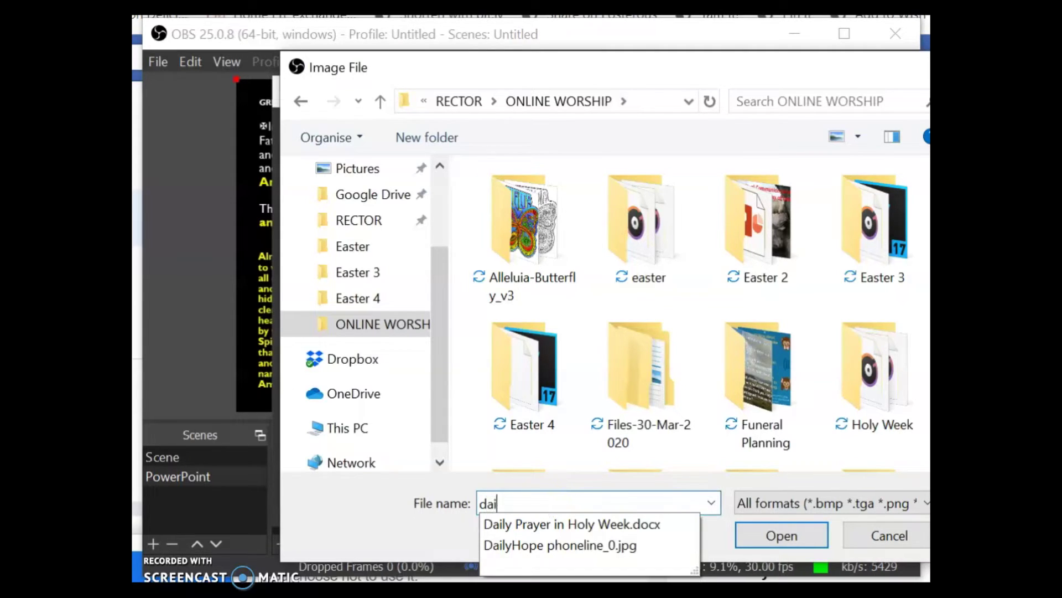
left_click(556, 546)
left_click(770, 537)
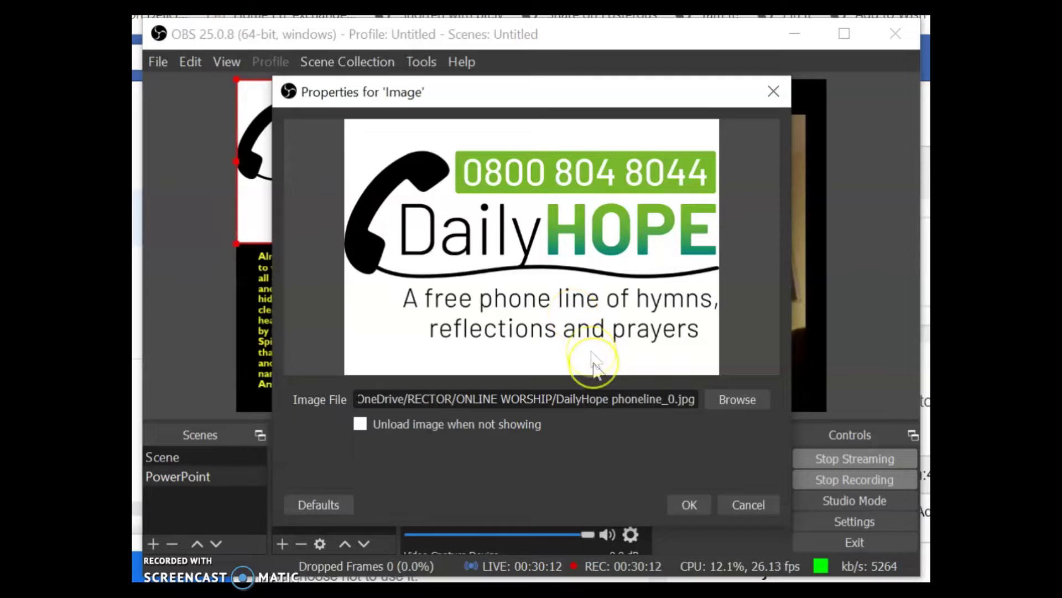
Place the DailyHope helpline image over the lower right of the webcam
left_click(689, 505)
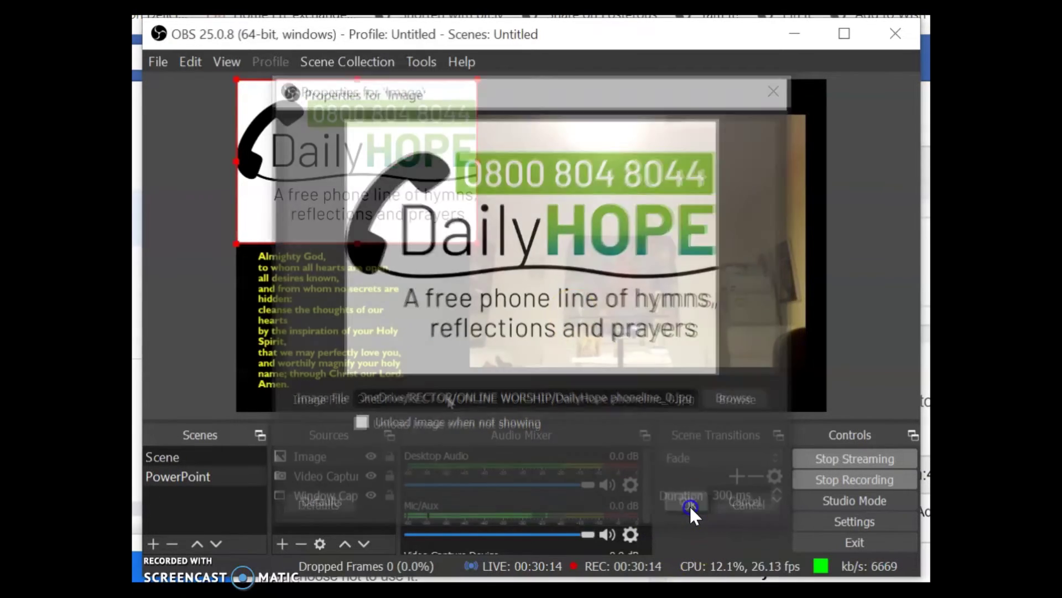
left_click_drag(352, 164, 565, 229)
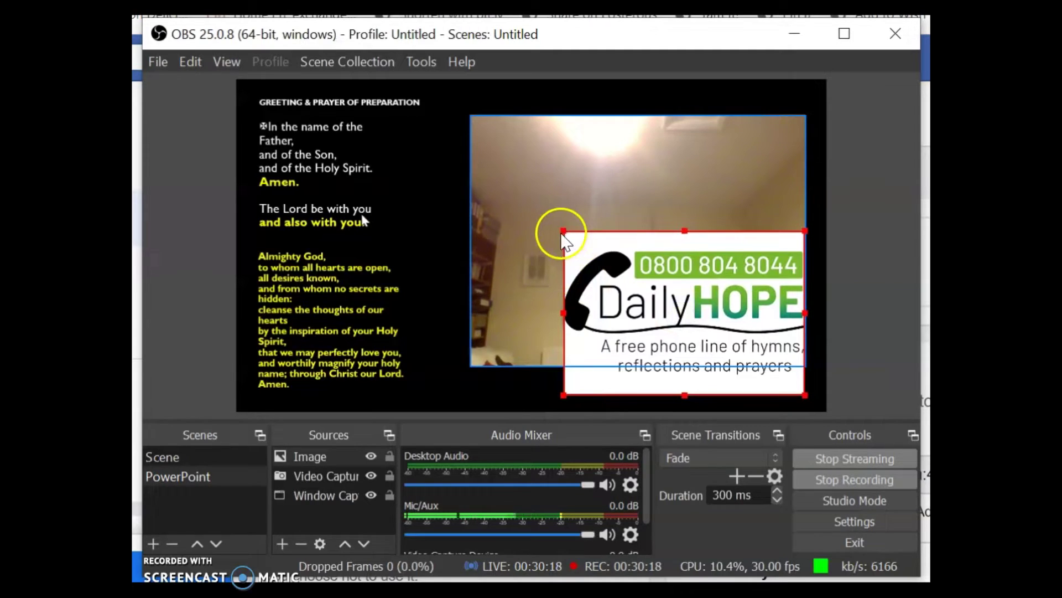
left_click(615, 310)
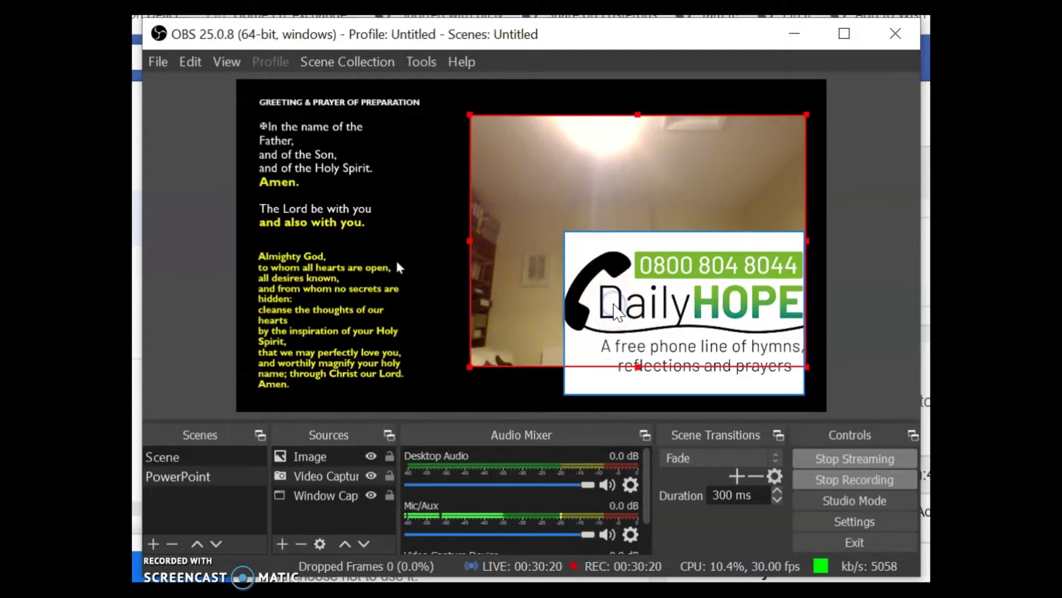
Delete the DailyHope Image source, confirming Yes in Confirm Remove
left_click(592, 387)
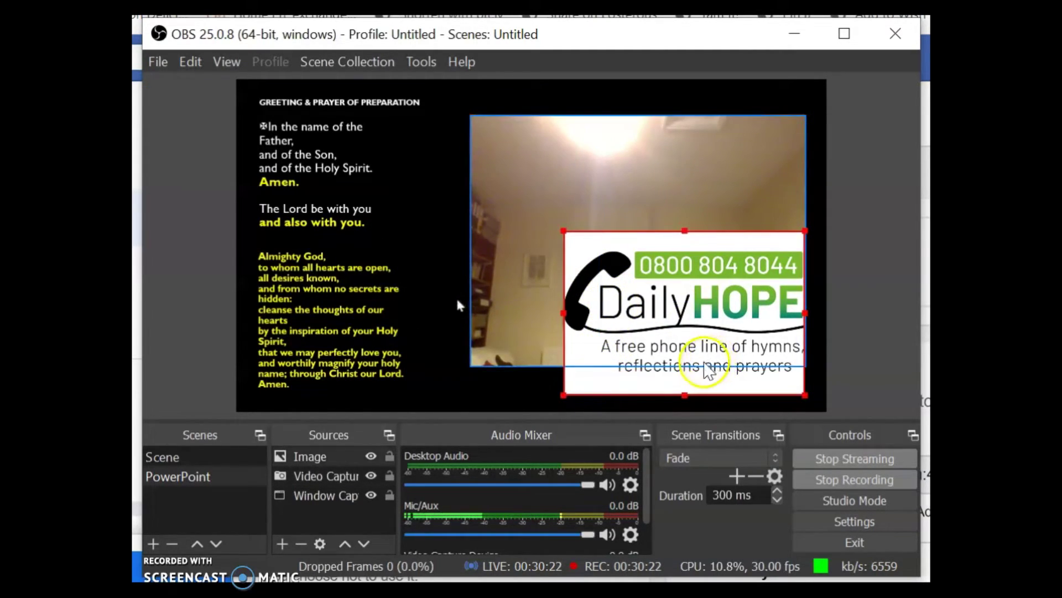
key("Delete")
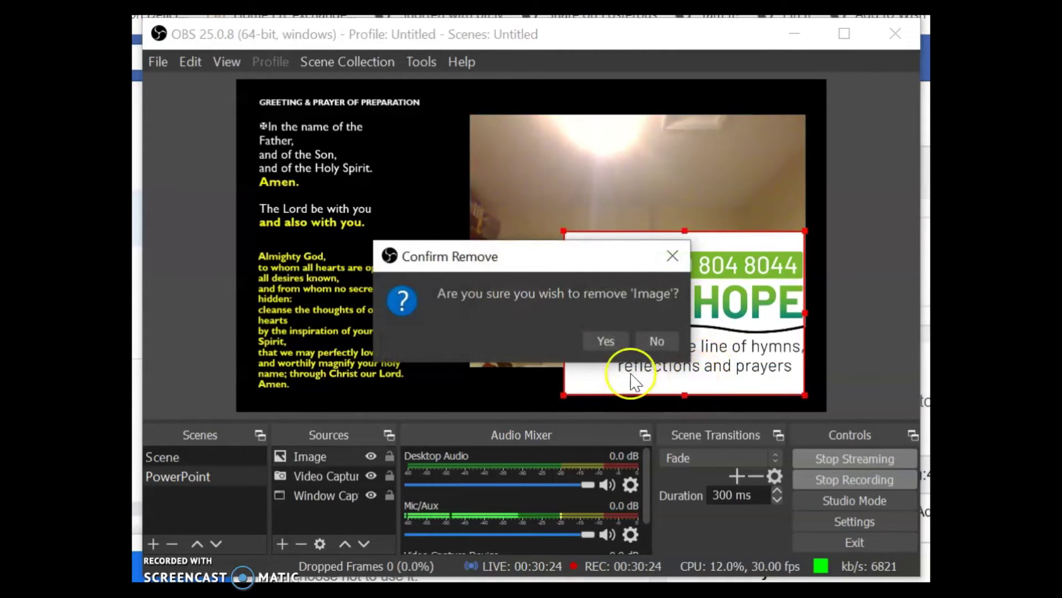
left_click(605, 341)
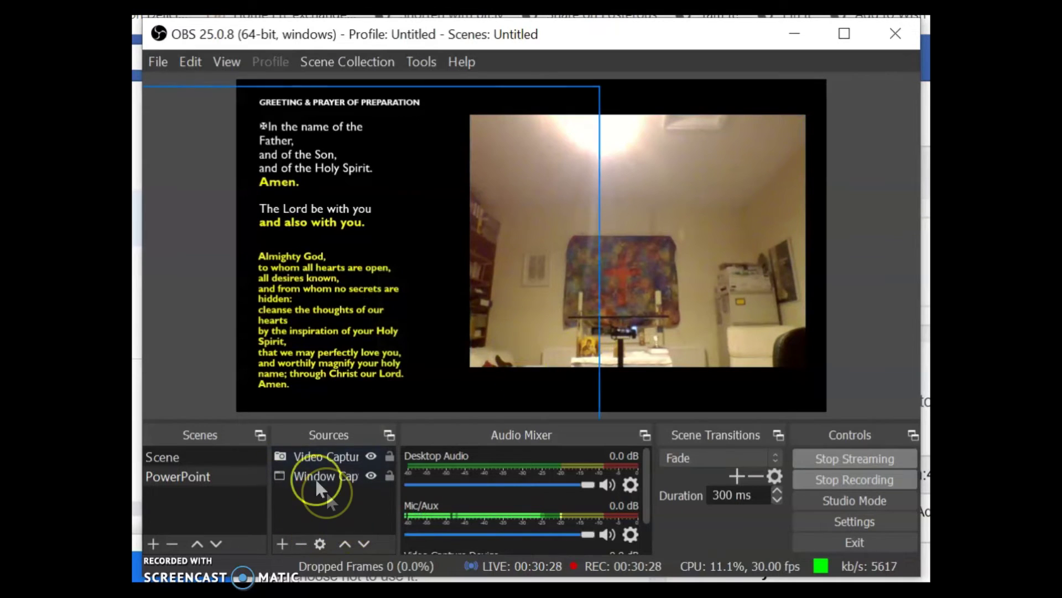
left_click(513, 359)
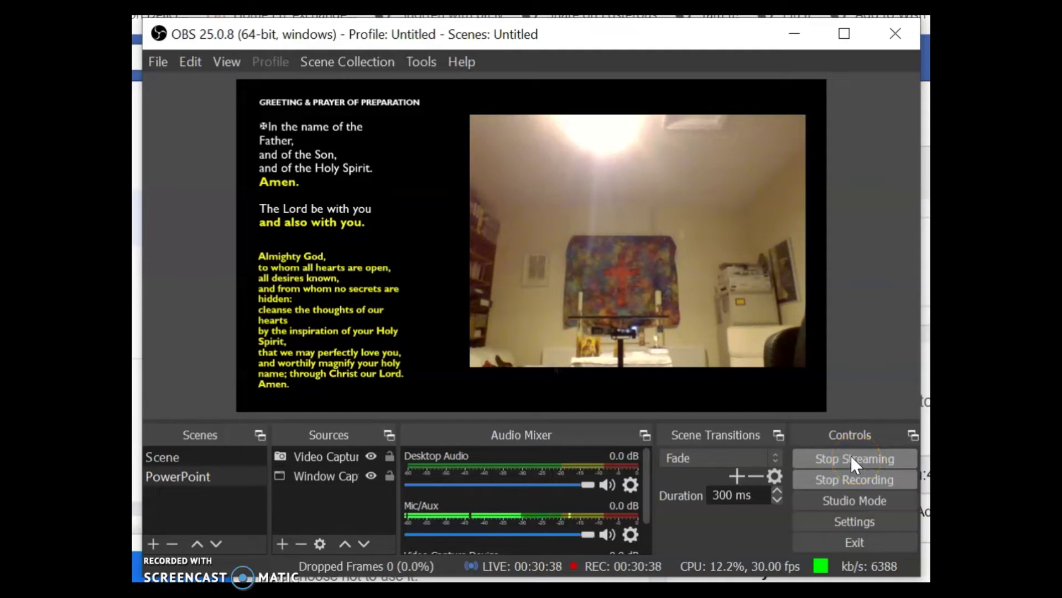
left_click(864, 439)
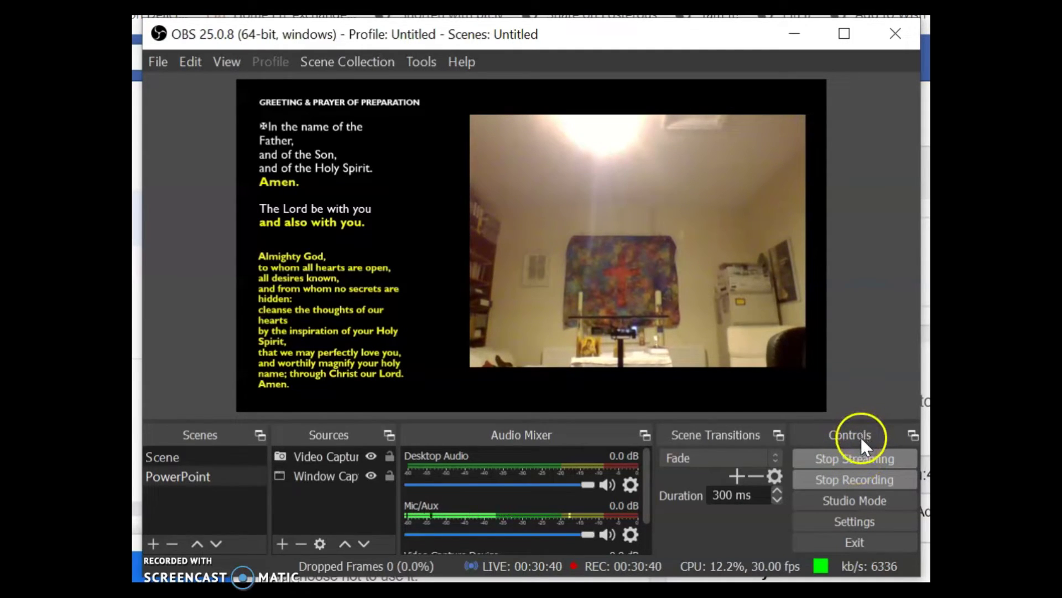
double_click(852, 380)
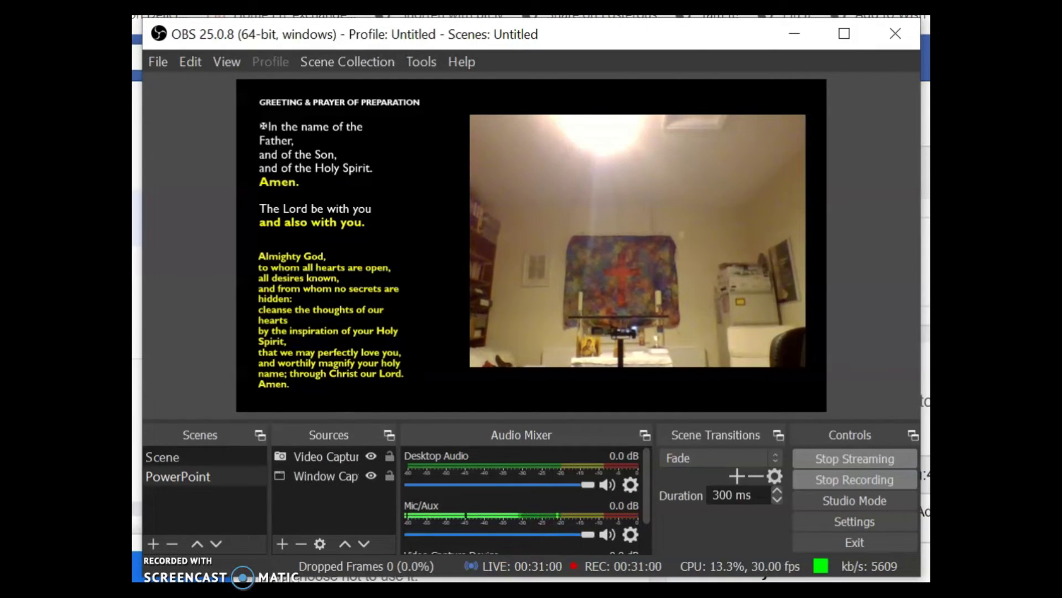
mouse_move(528, 579)
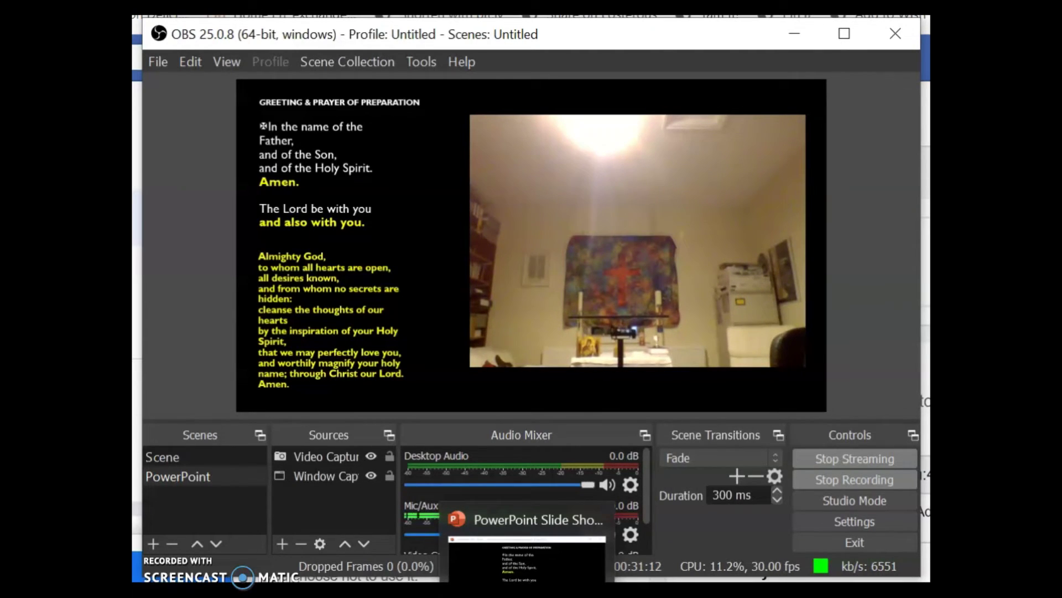
Bring the PowerPoint Slide Show window of the midweek eucharist deck to the front from the taskbar
left_click(526, 556)
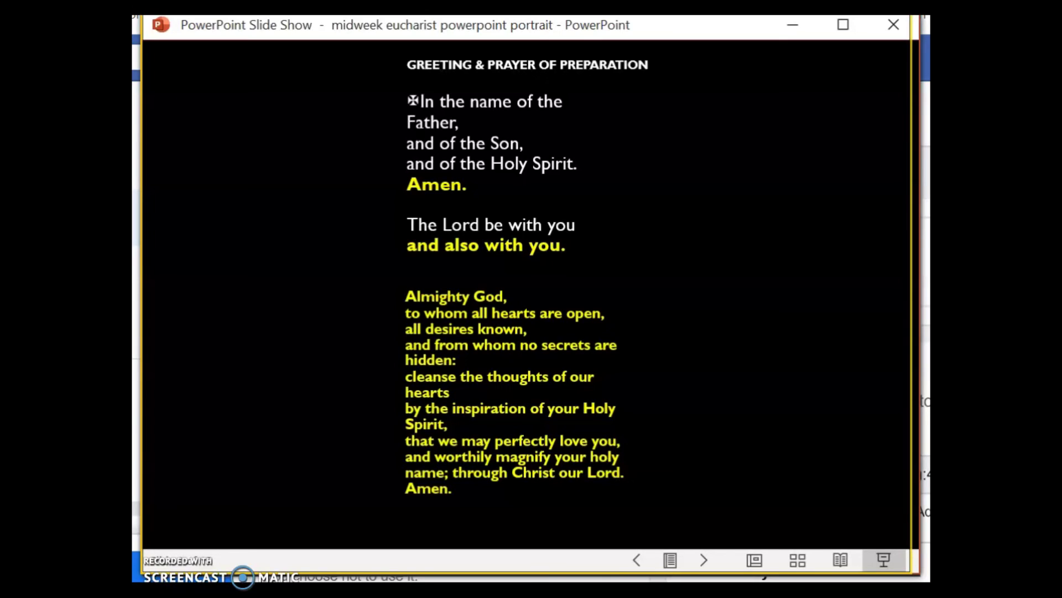
Advance the slide show past Prayers of Penitence to The Collect and The Readings slide
key("Right")
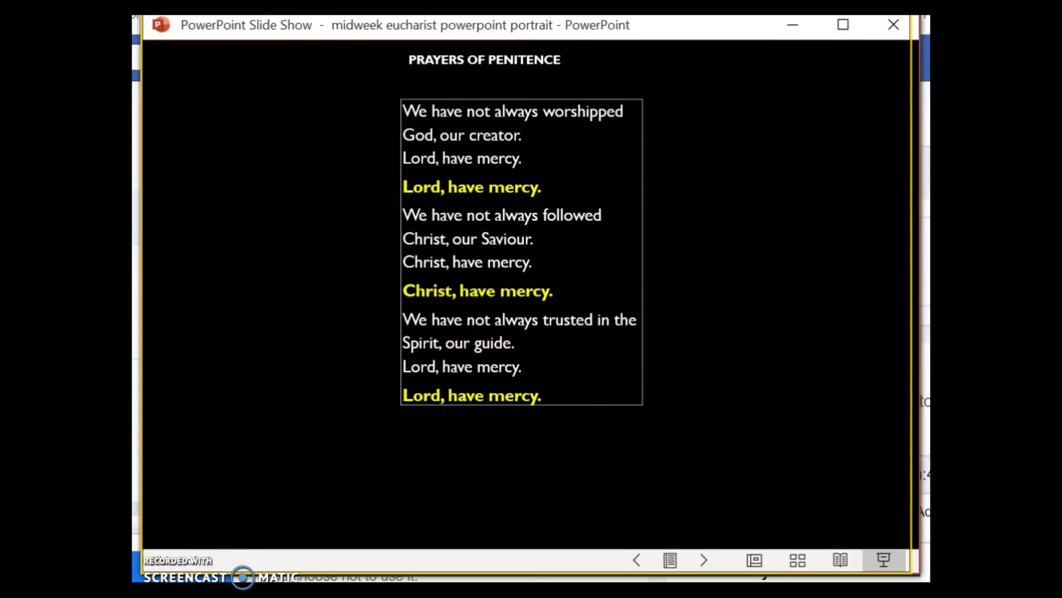
key("Right")
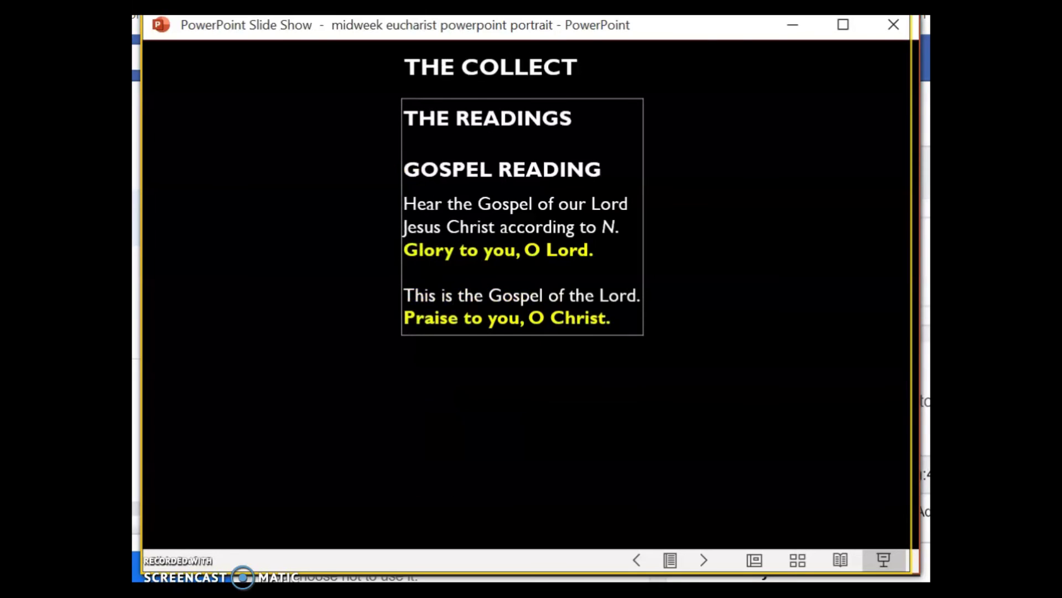
key("Right")
key("Right")
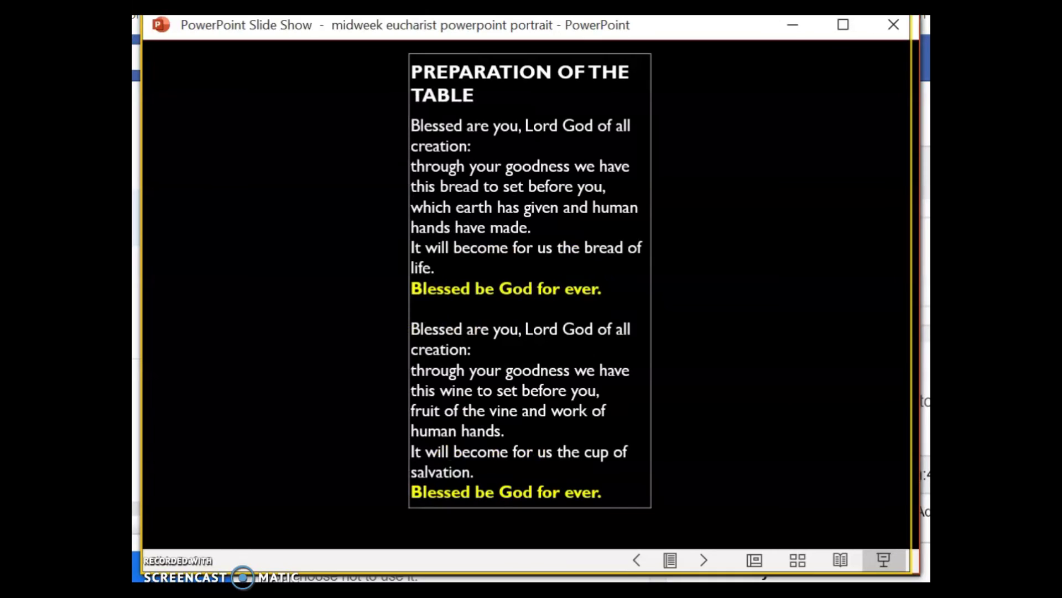
key("Left")
key("Left")
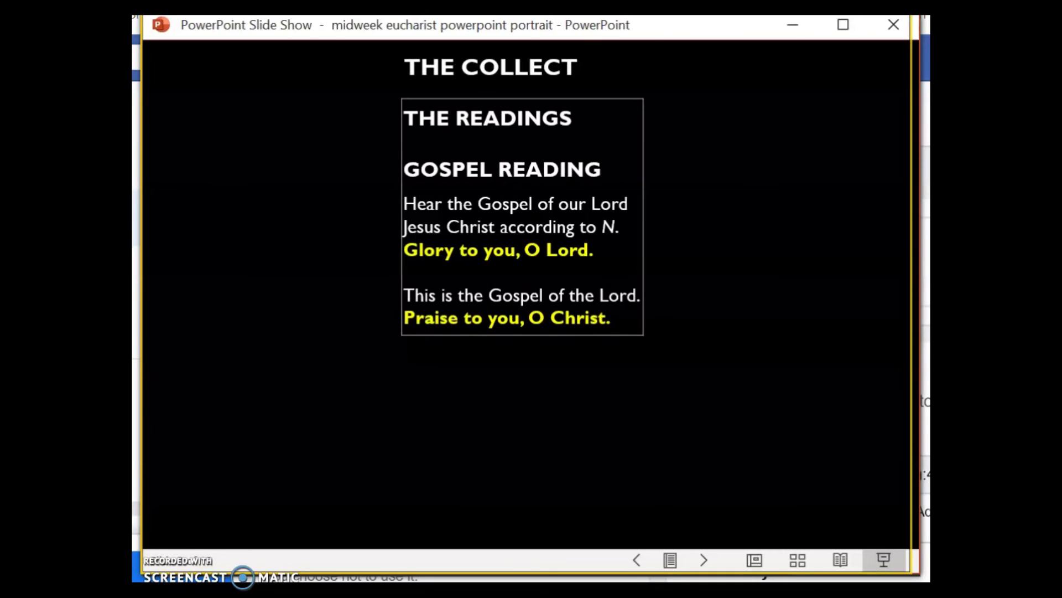